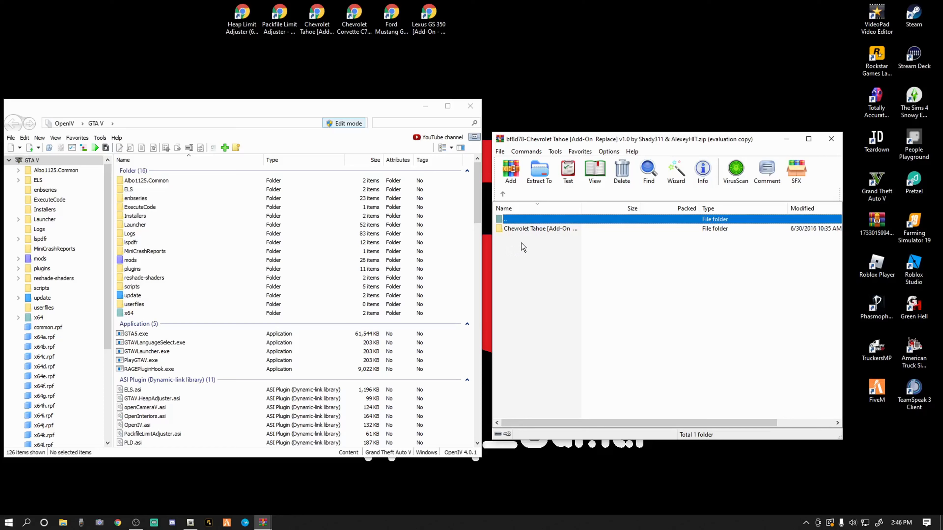
# Open the Chevrolet Tahoe folder in the archive and inspect the contents of its Add-On and Replace folders.
pyautogui.doubleClick(526, 228)
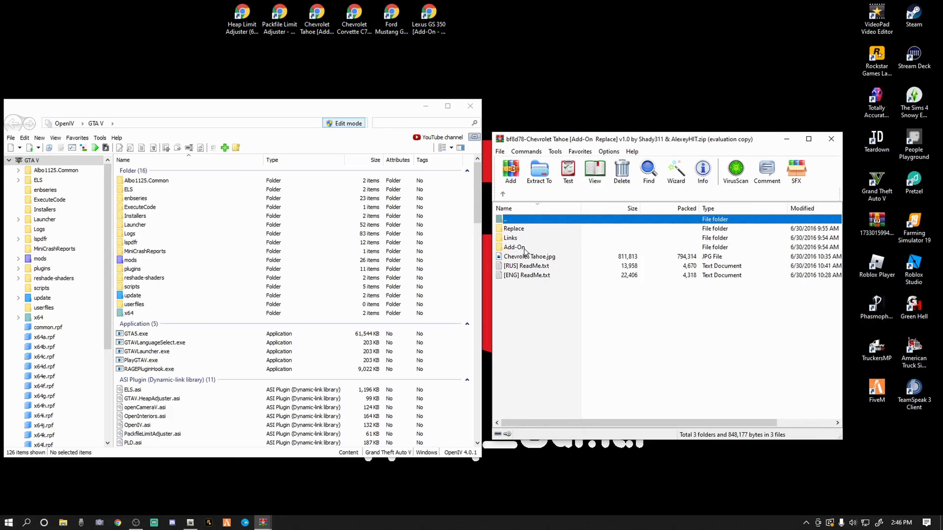
pyautogui.doubleClick(510, 247)
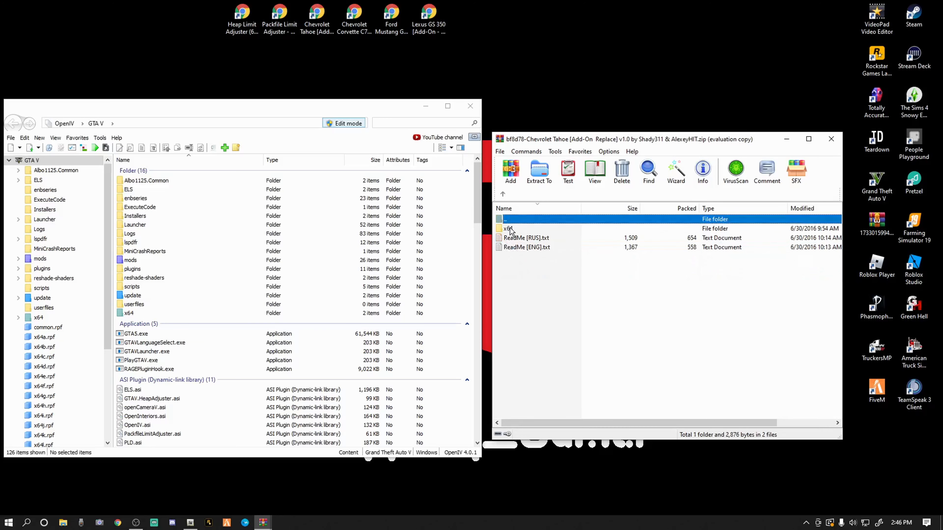
pyautogui.click(503, 194)
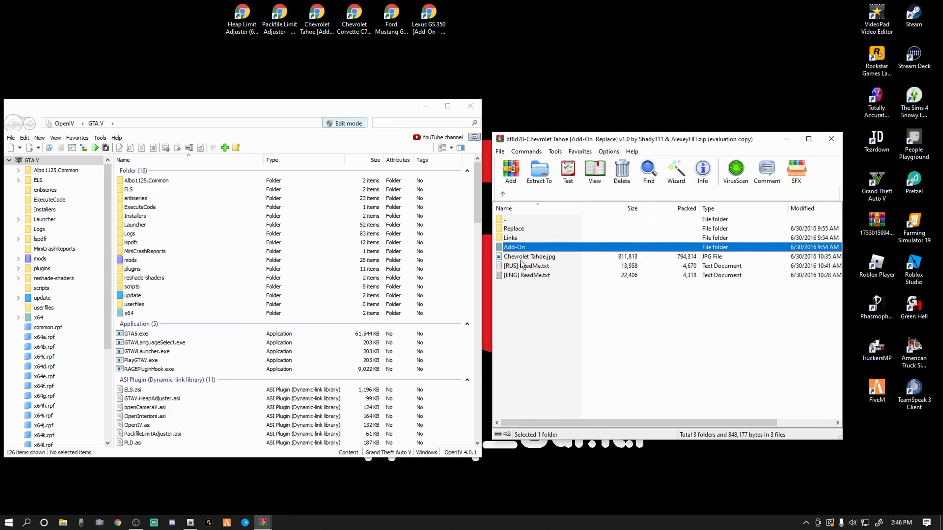
pyautogui.doubleClick(514, 229)
pyautogui.moveTo(517, 270); pyautogui.dragTo(515, 228)
pyautogui.click(544, 301)
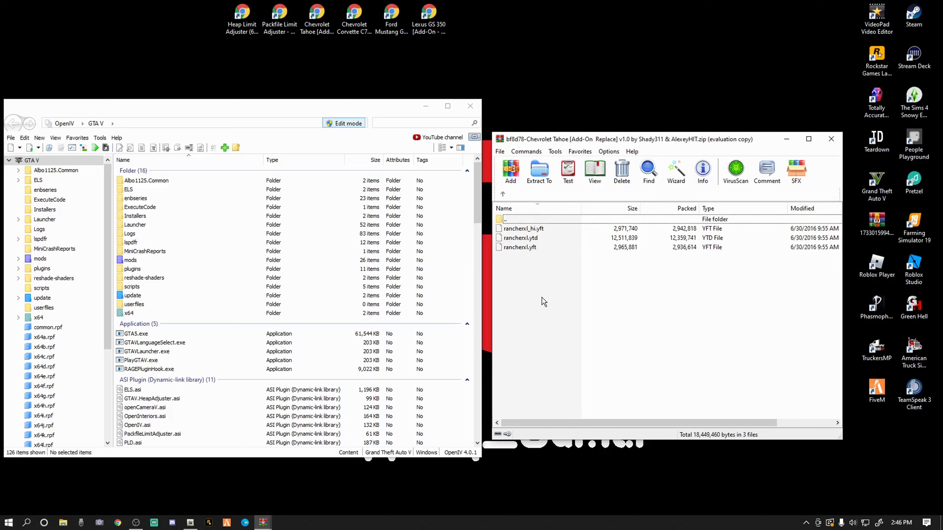
pyautogui.click(503, 194)
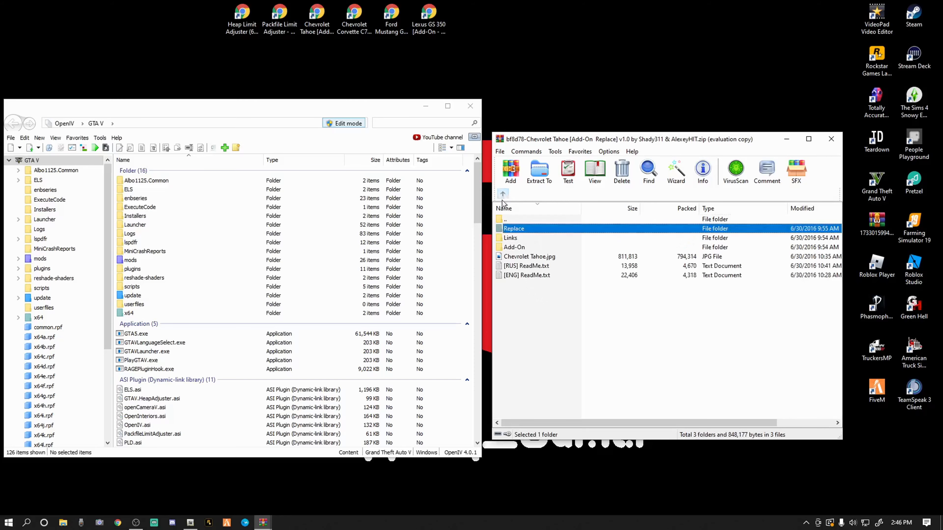
# Open [ENG] ReadMe.txt beside the file browser and highlight the install path Grand Theft Auto V\mods\x64e.rpf\levels\gta5\vehicles.rpf.
pyautogui.doubleClick(527, 276)
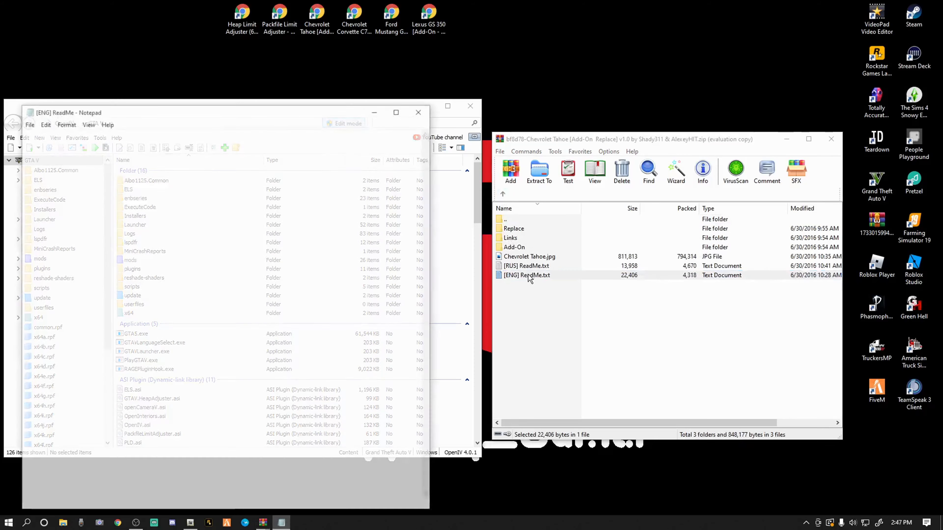
pyautogui.moveTo(270, 118); pyautogui.dragTo(736, 88)
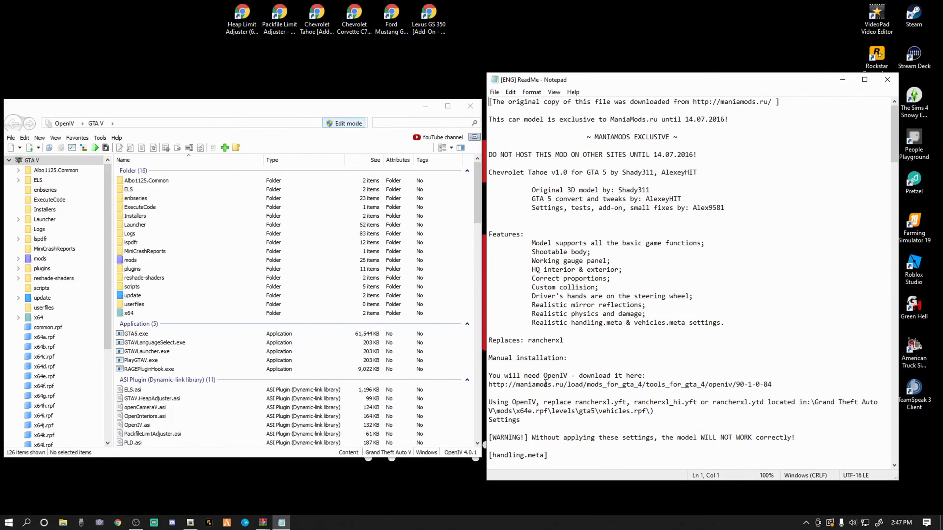
pyautogui.scroll(-2, 553, 375)
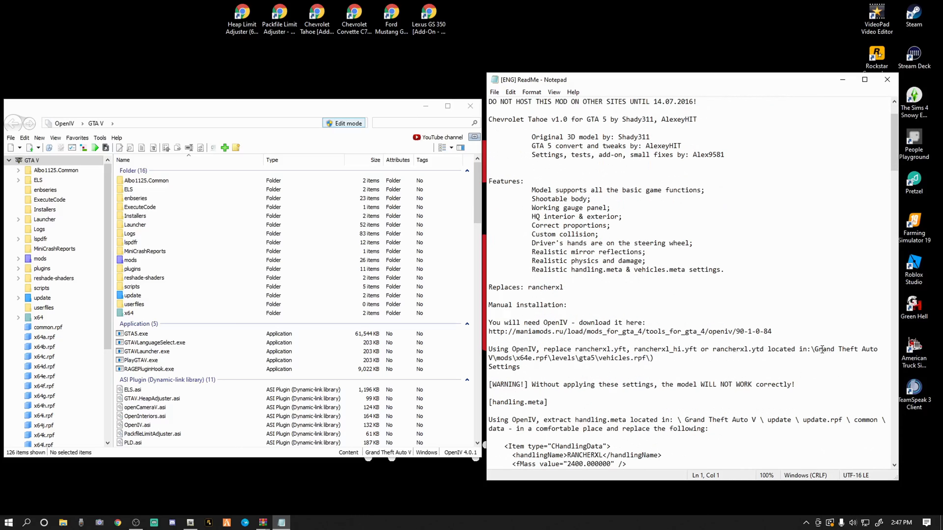
pyautogui.moveTo(817, 349); pyautogui.dragTo(680, 358)
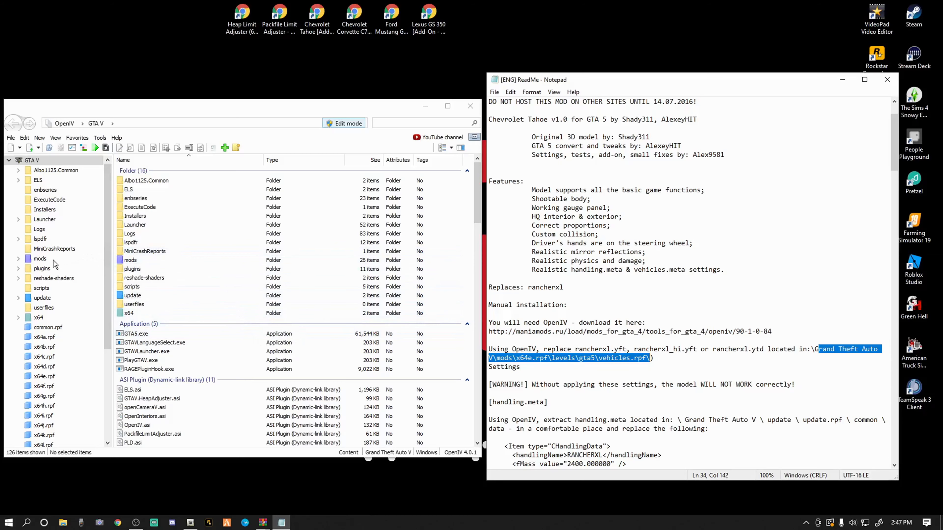
# Go to mods\x64e.rpf\levels\gta5\vehicles.rpf in the game files, using the copy inside the mods folder.
pyautogui.click(40, 259)
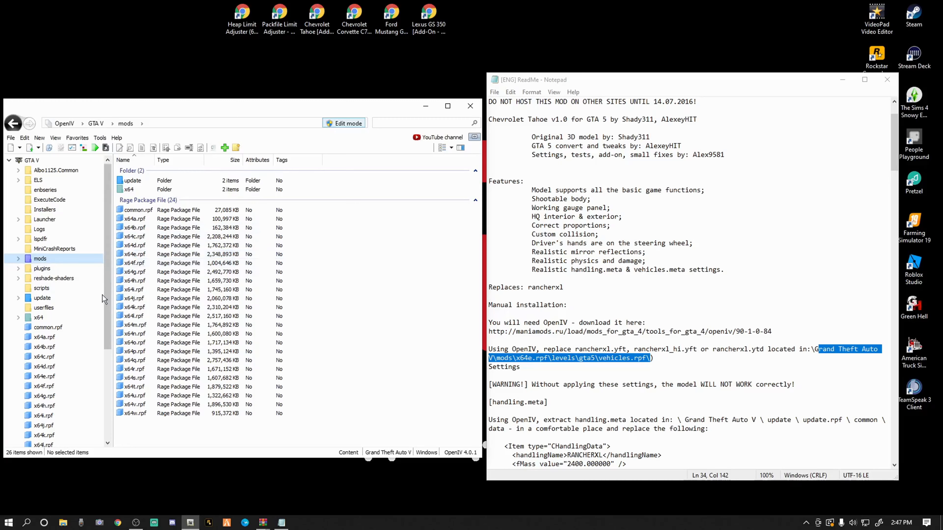
pyautogui.click(42, 378)
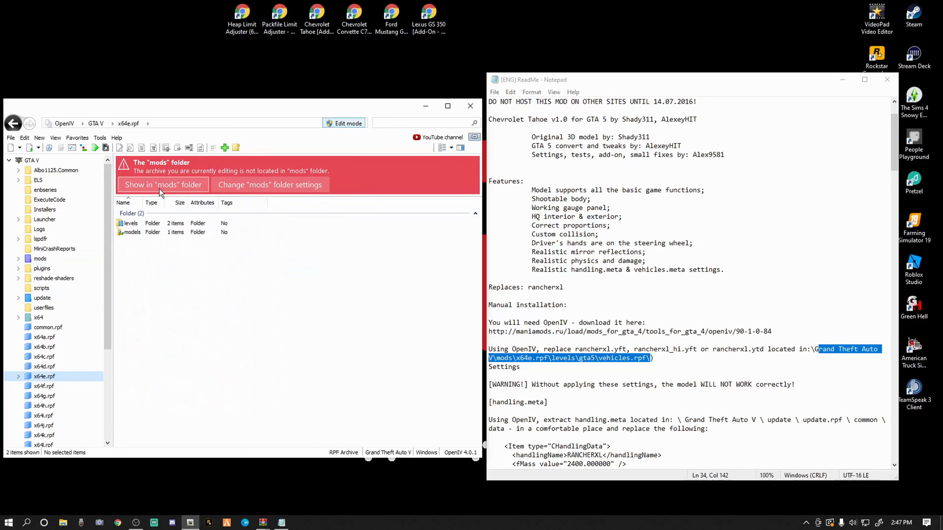
pyautogui.click(40, 259)
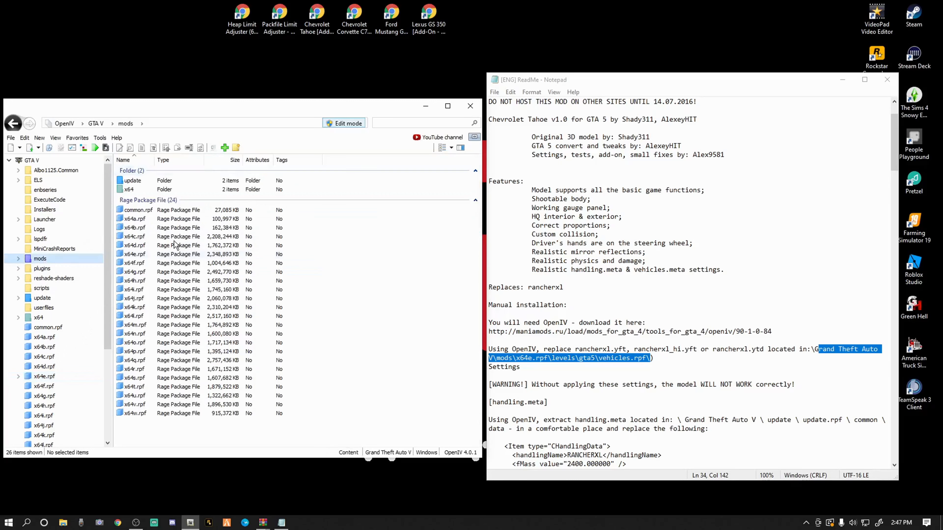
pyautogui.doubleClick(133, 255)
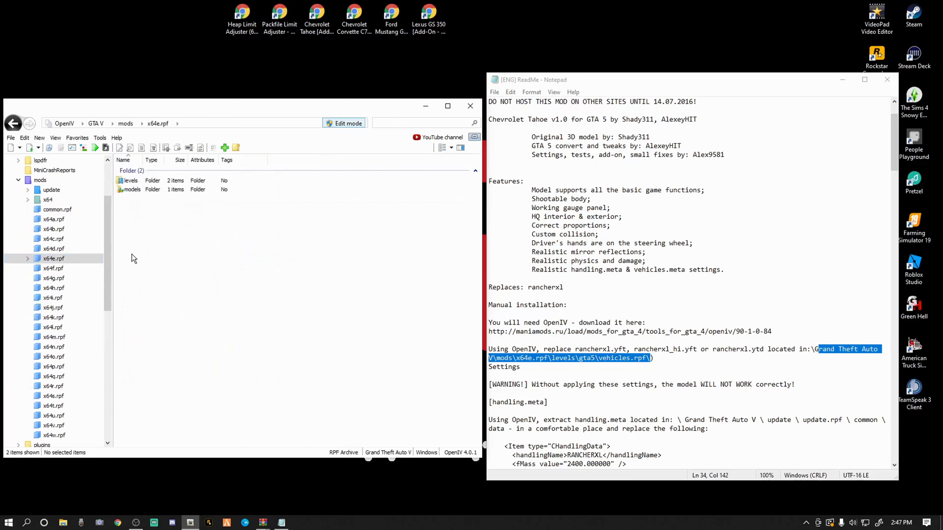
pyautogui.doubleClick(130, 181)
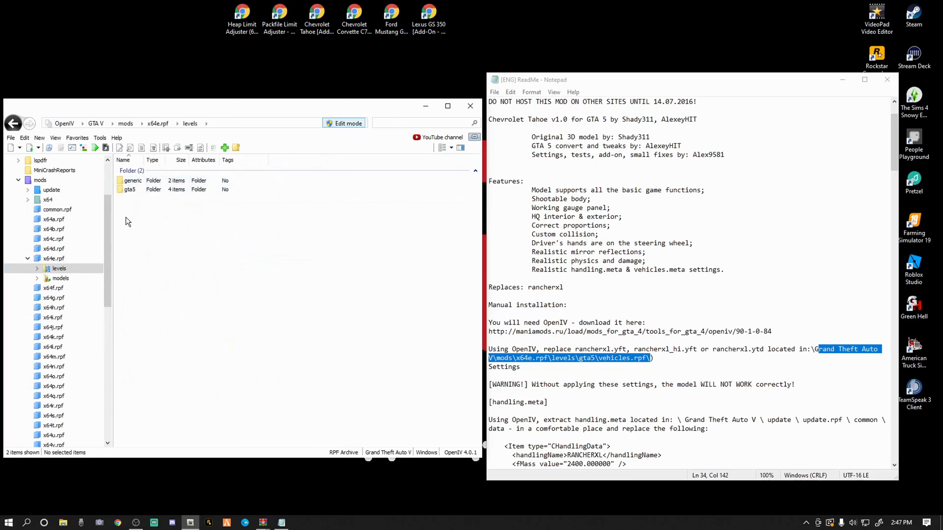
pyautogui.doubleClick(128, 190)
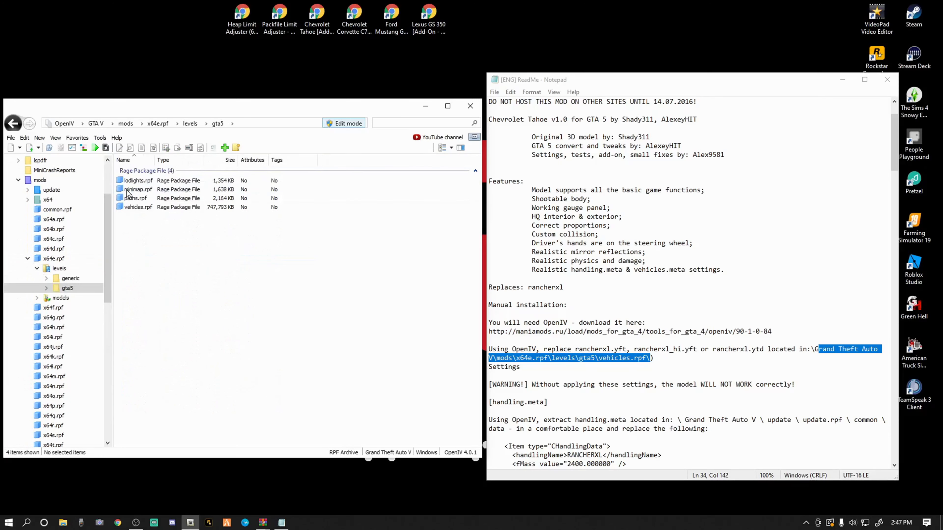
pyautogui.doubleClick(138, 208)
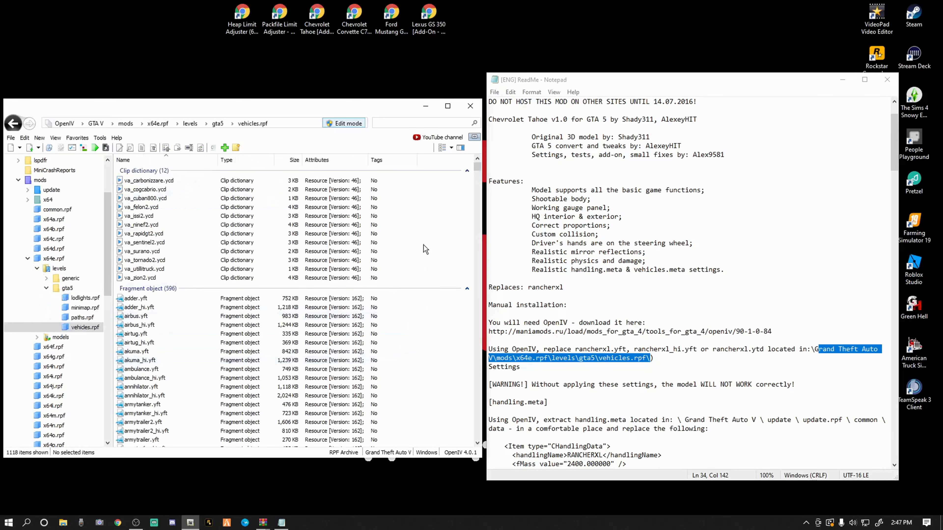
# Preview the youga_hi.yft van model from several angles and view the akuma.ytd texture dictionary, closing each viewer without changes.
pyautogui.moveTo(479, 171); pyautogui.dragTo(476, 249)
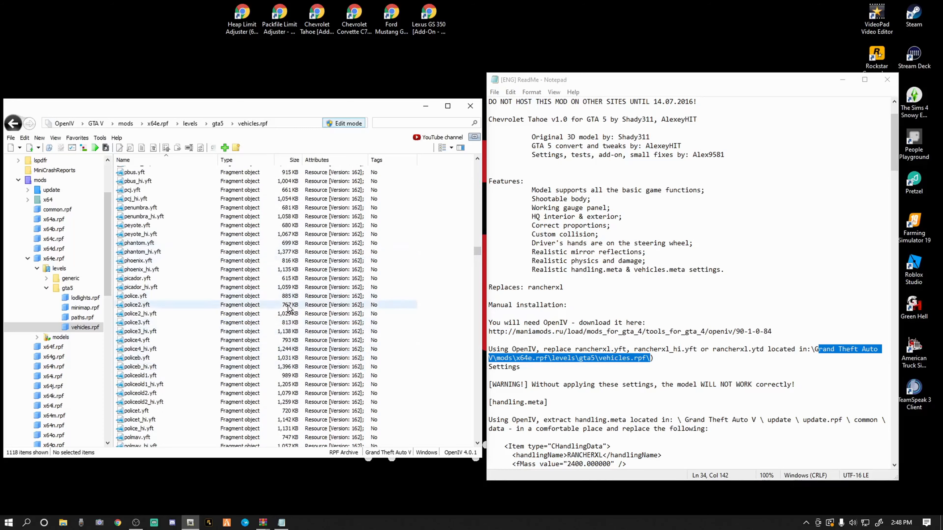
pyautogui.moveTo(478, 256); pyautogui.dragTo(478, 316)
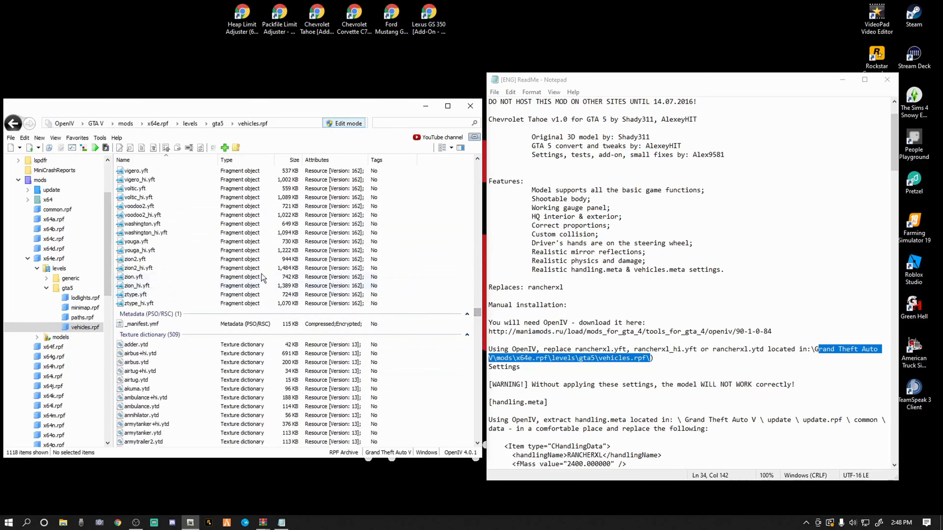
pyautogui.doubleClick(140, 252)
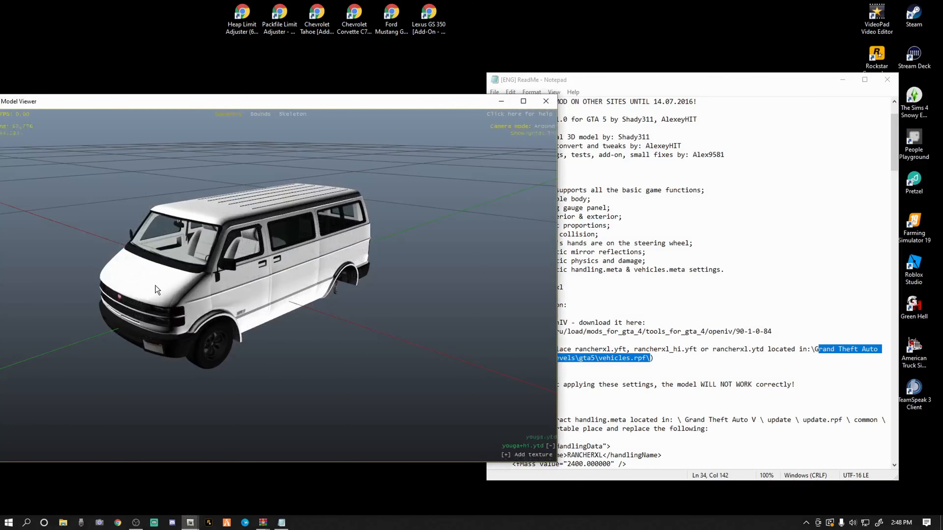
pyautogui.moveTo(156, 285); pyautogui.dragTo(361, 291)
pyautogui.moveTo(215, 288); pyautogui.dragTo(242, 288)
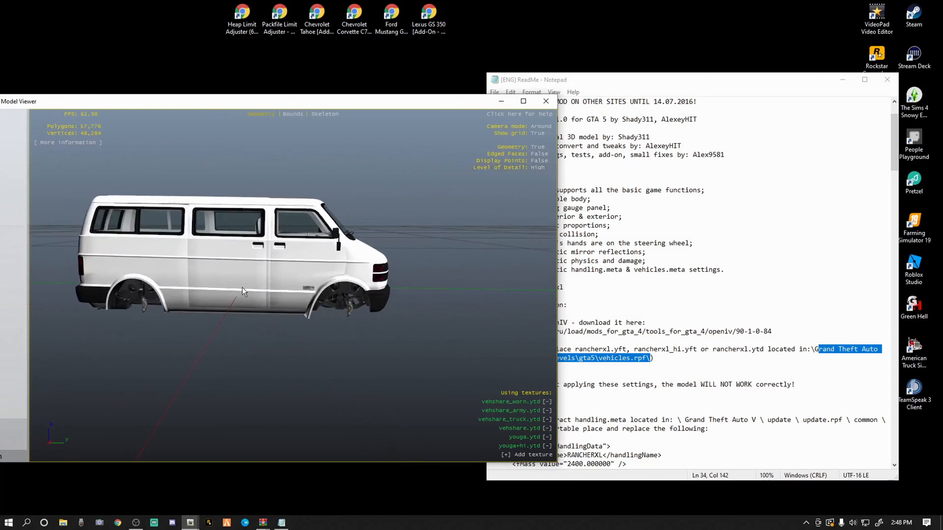
pyautogui.moveTo(170, 244); pyautogui.dragTo(396, 261)
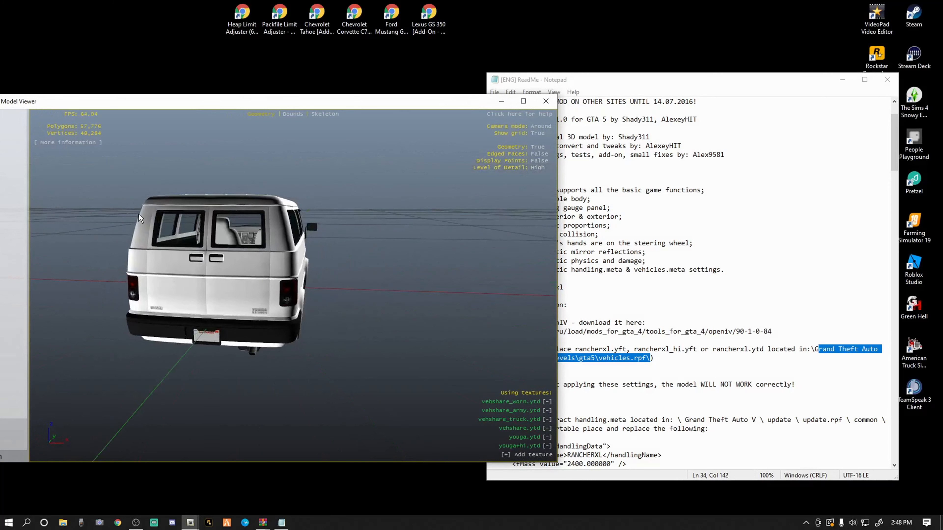
pyautogui.moveTo(165, 269); pyautogui.dragTo(390, 277)
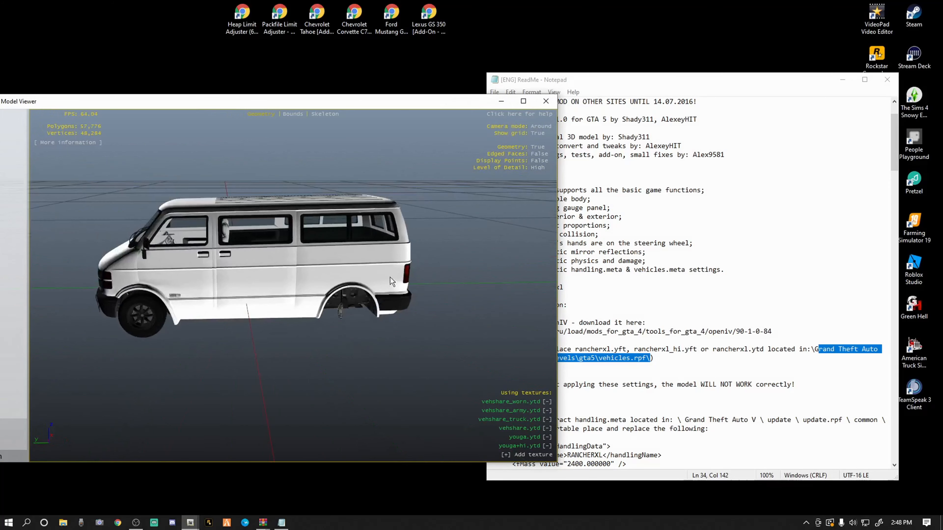
pyautogui.click(545, 101)
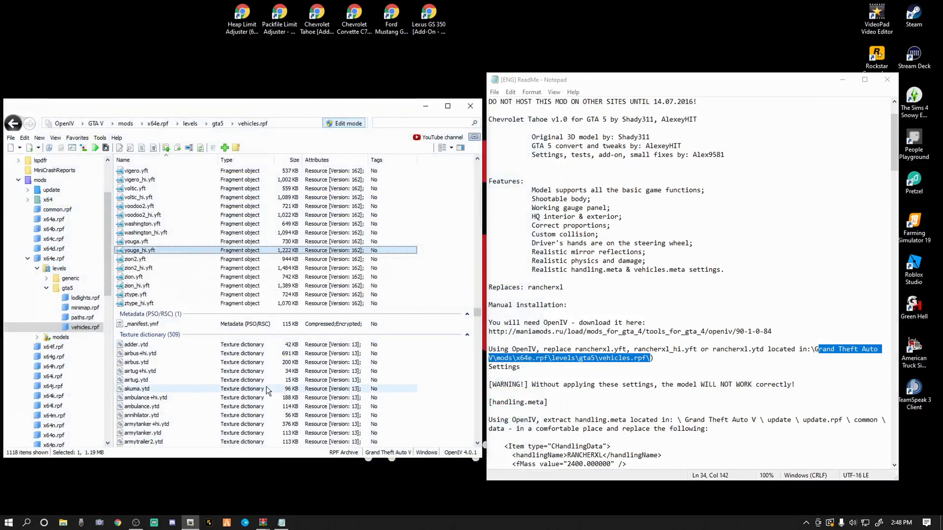
pyautogui.doubleClick(137, 391)
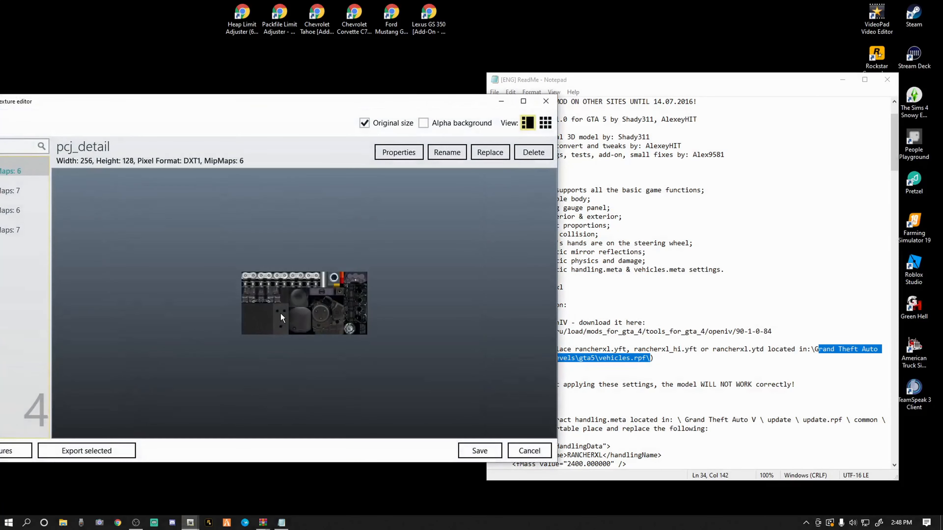
pyautogui.click(551, 101)
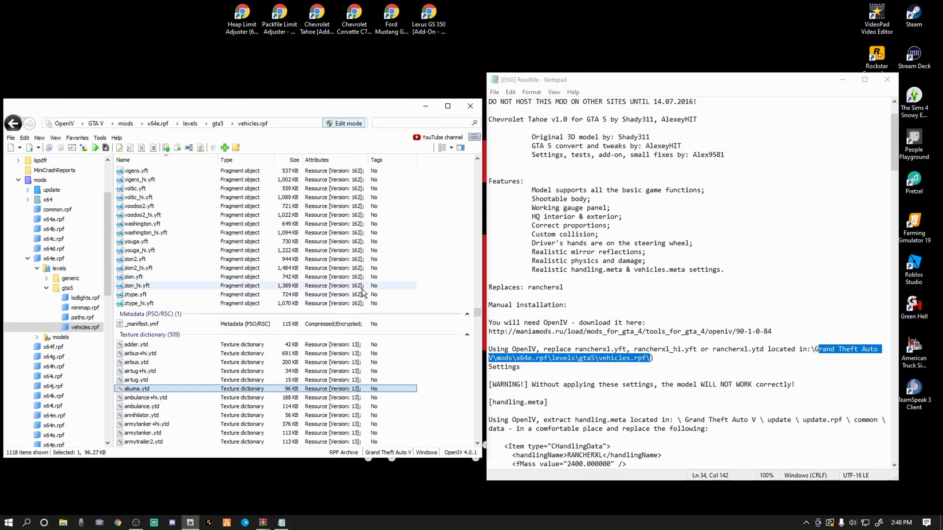
# Close the readme and open the Replace folder in the Chevrolet Tahoe archive.
pyautogui.click(886, 81)
pyautogui.click(886, 81)
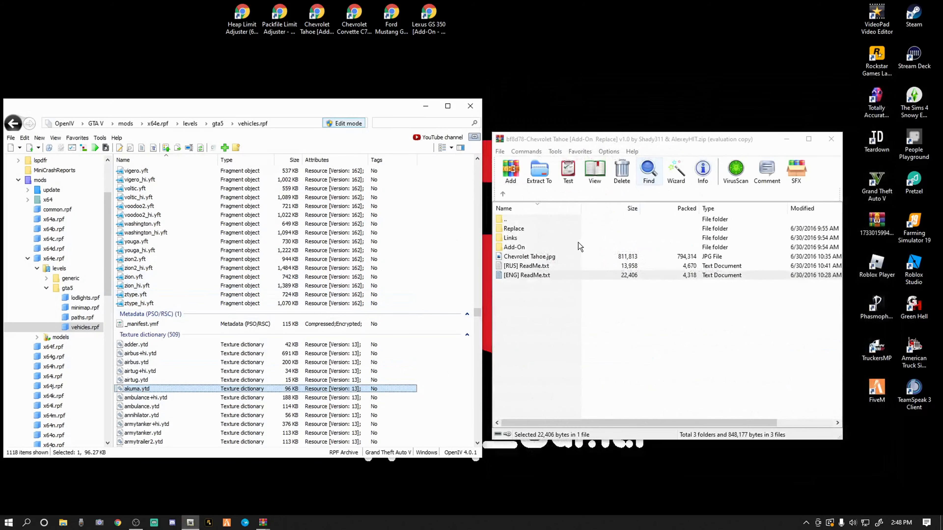
pyautogui.doubleClick(520, 232)
pyautogui.click(502, 193)
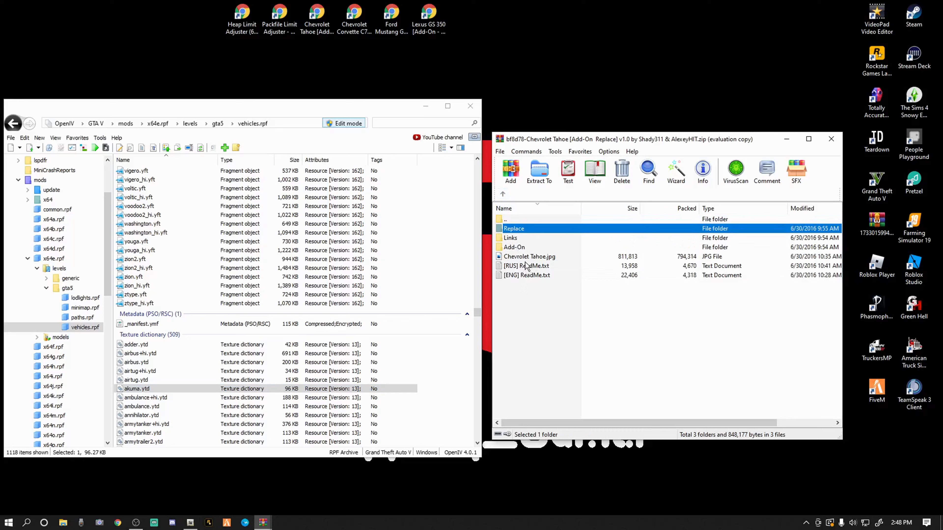
pyautogui.doubleClick(519, 229)
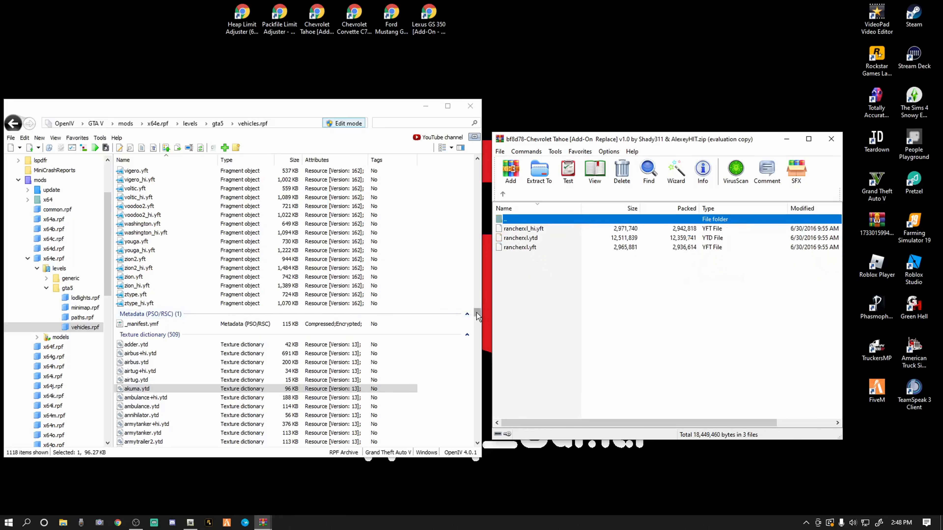
# Create a new folder named rancherxl on the desktop.
pyautogui.moveTo(478, 317); pyautogui.dragTo(478, 291)
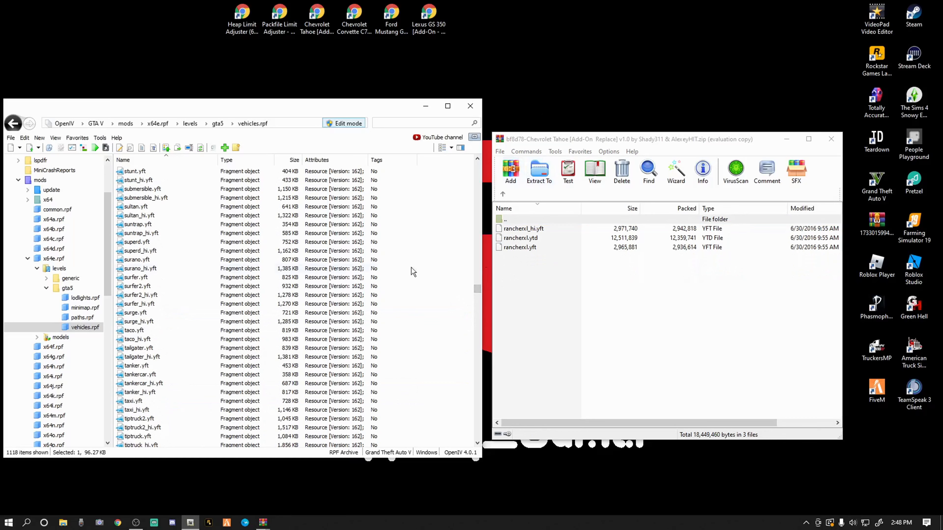
pyautogui.click(567, 36)
pyautogui.rightClick(567, 36)
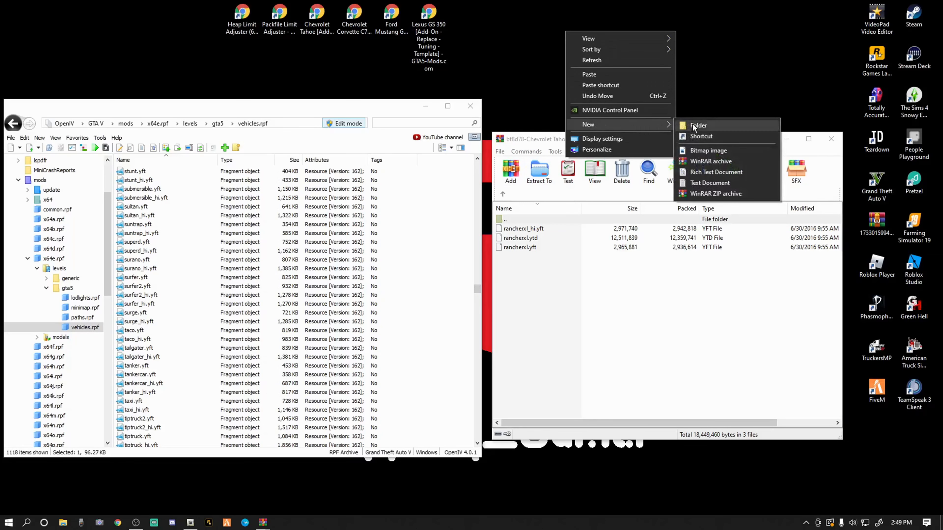
pyautogui.click(682, 126)
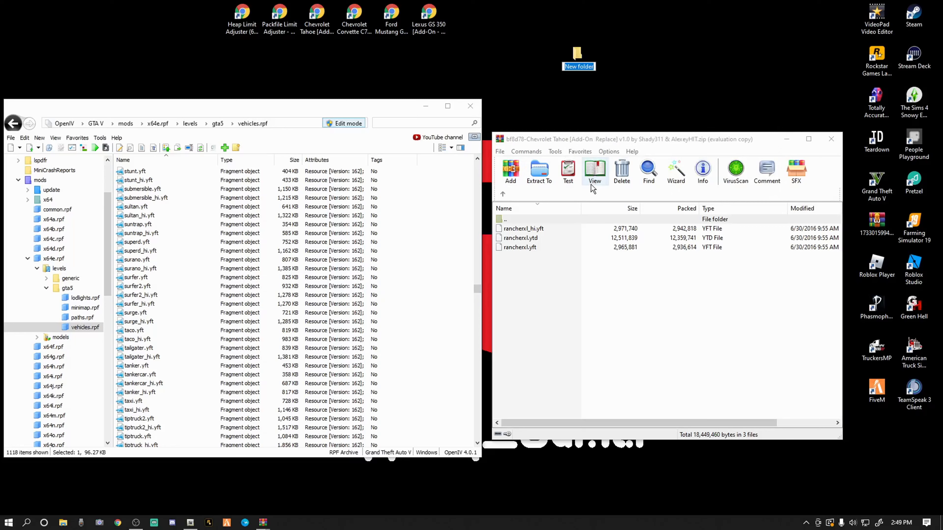
pyautogui.write('rancherxl')
pyautogui.press('Return')
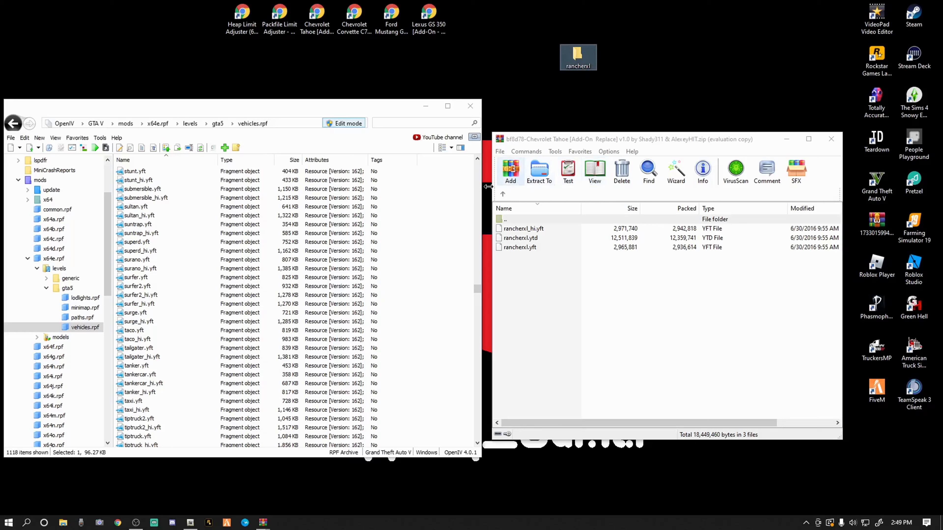
# Find the rancherxl files in vehicles.rpf, preview the rancherxl2.yft model and close the viewer.
pyautogui.moveTo(477, 294); pyautogui.dragTo(491, 247)
pyautogui.scroll(-20, 225, 316)
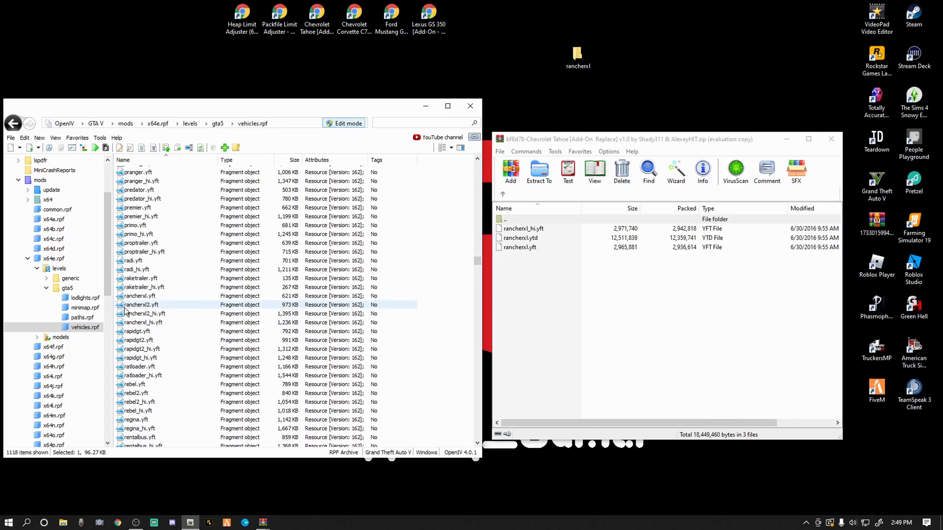
pyautogui.click(147, 305)
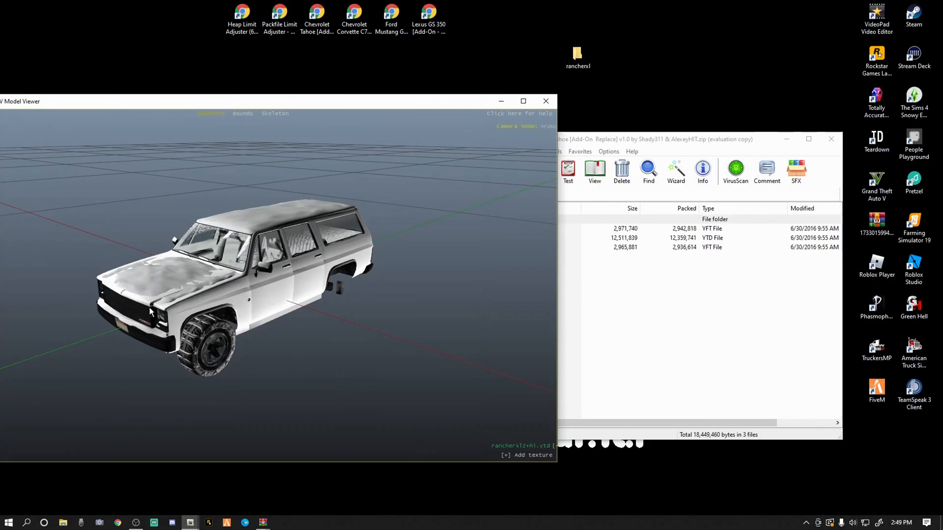
pyautogui.moveTo(147, 305); pyautogui.dragTo(252, 260)
pyautogui.click(545, 101)
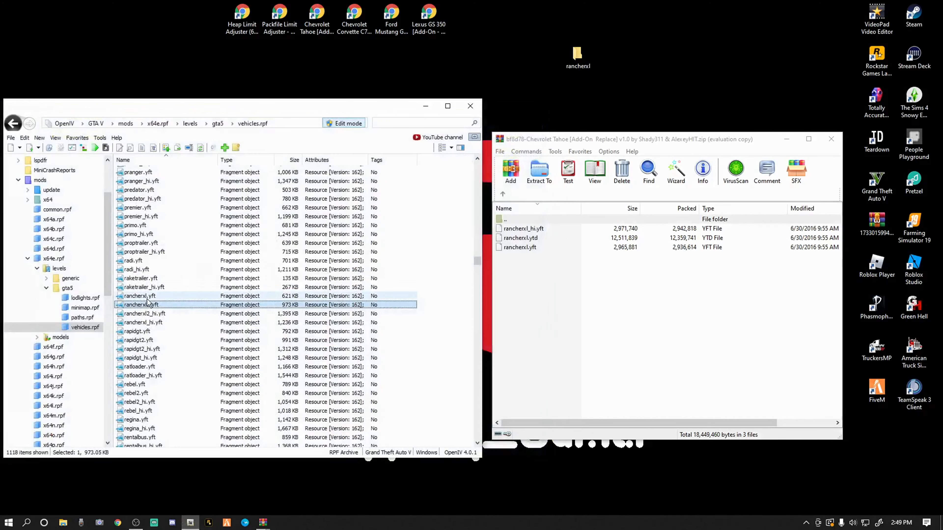
# Preview the original rancherxl.yft model, rotate it to its front, and close the viewer.
pyautogui.doubleClick(134, 296)
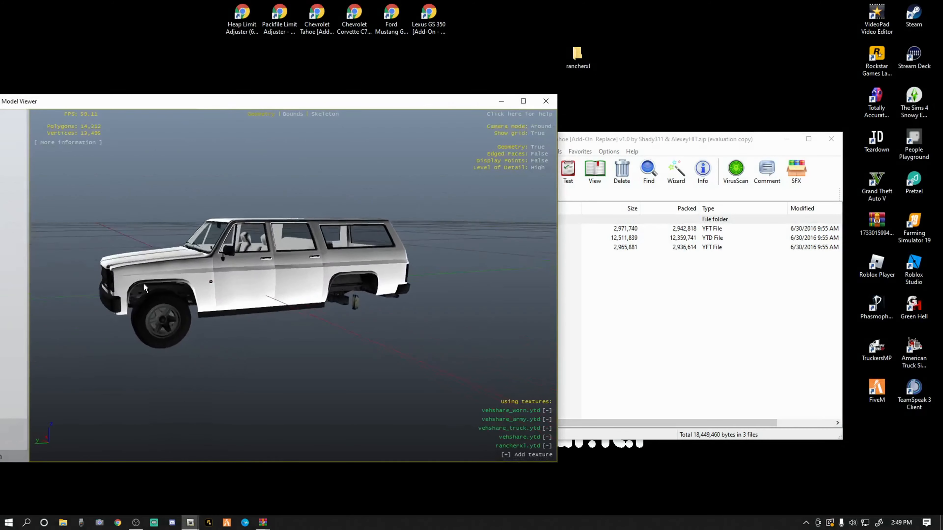
pyautogui.moveTo(136, 284); pyautogui.dragTo(339, 286)
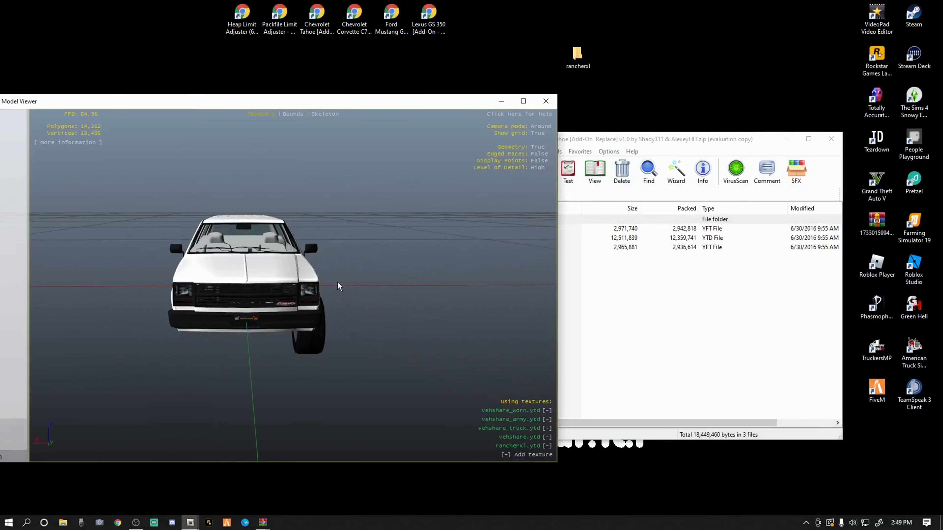
pyautogui.click(545, 101)
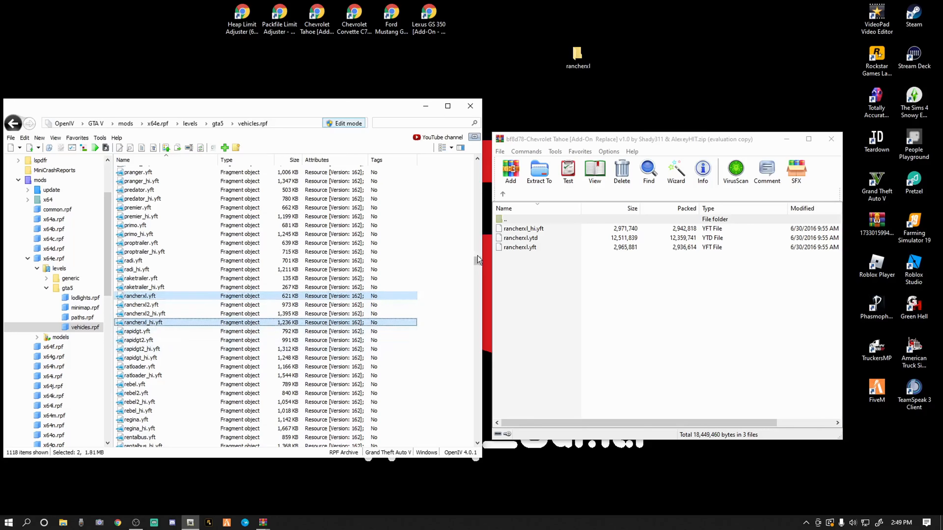
# Select rancherxl.yft, rancherxl_hi.yft and rancherxl.ytd in vehicles.rpf and copy them to the desktop's rancherxl folder as a backup.
pyautogui.moveTo(477, 261); pyautogui.dragTo(490, 389)
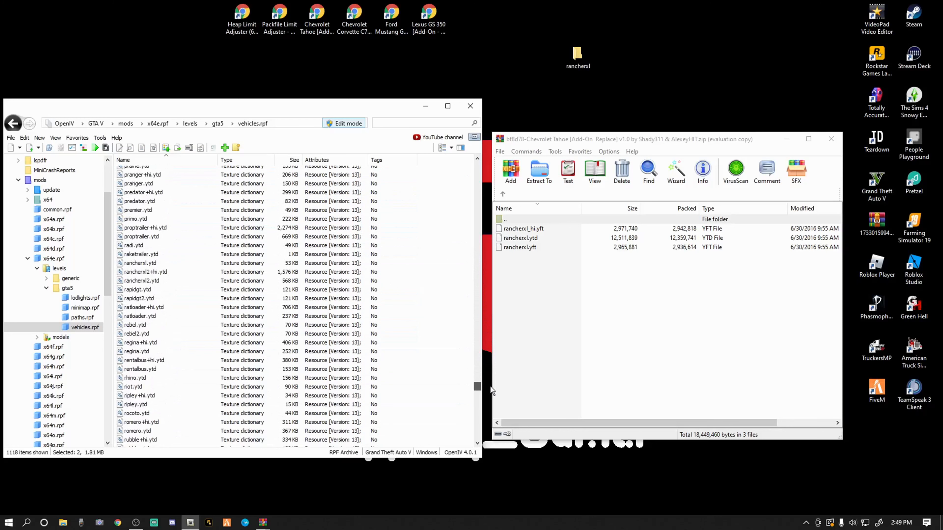
pyautogui.keyDown('ctrl'); pyautogui.click(151, 264); pyautogui.keyUp('ctrl')
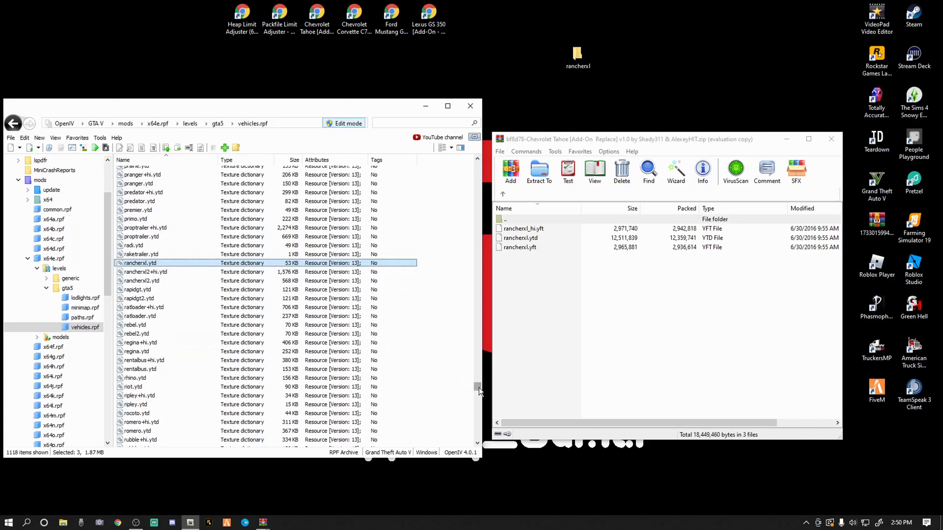
pyautogui.moveTo(479, 388); pyautogui.dragTo(479, 385)
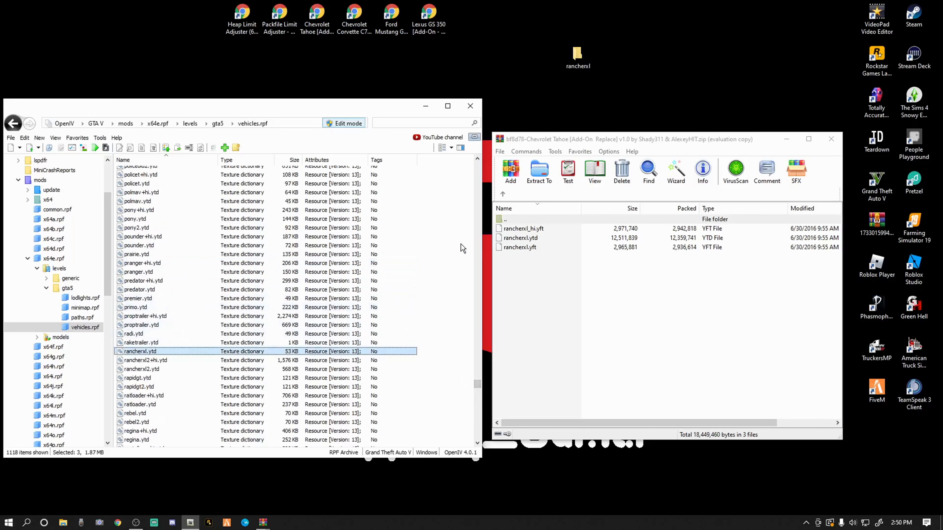
pyautogui.click(478, 366)
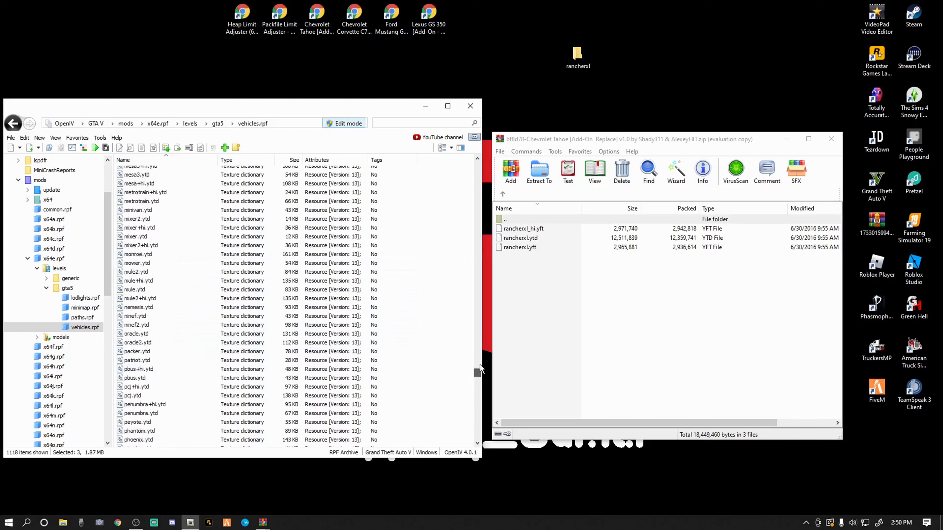
pyautogui.moveTo(479, 364); pyautogui.dragTo(467, 266)
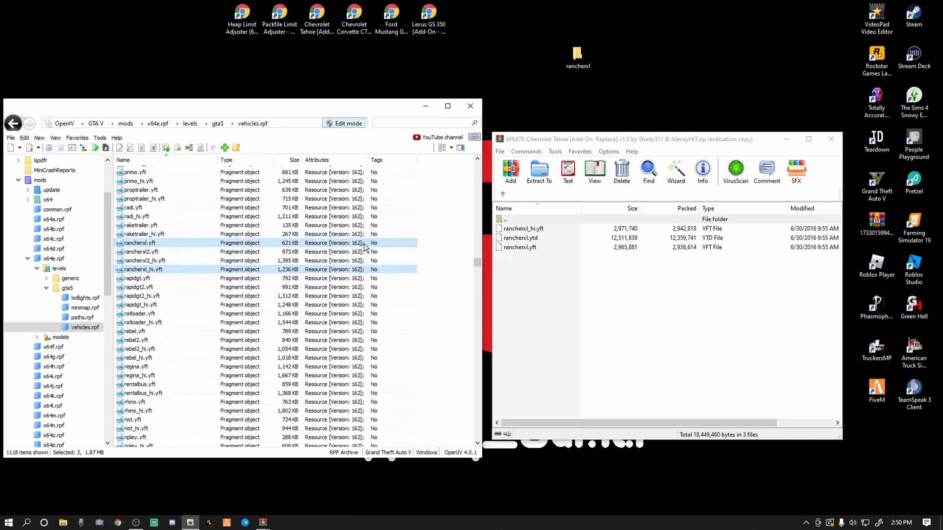
pyautogui.moveTo(364, 245); pyautogui.dragTo(576, 53)
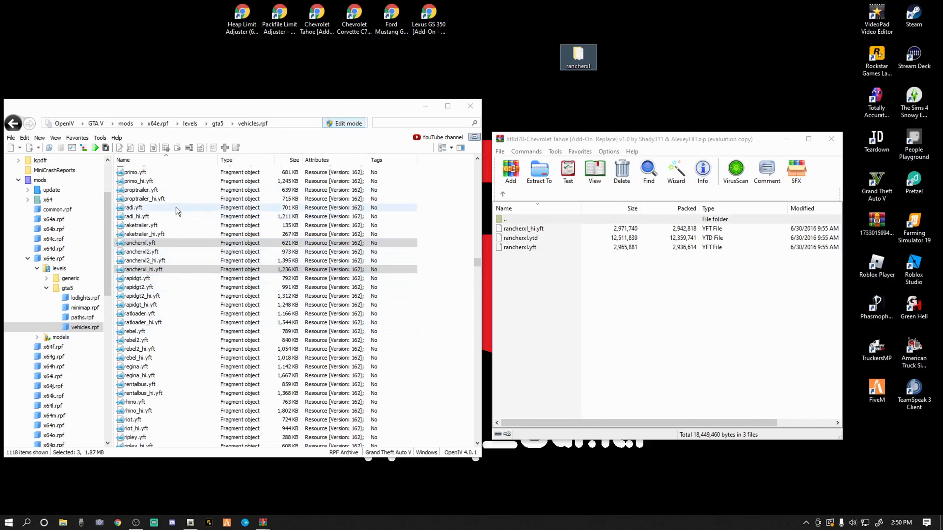
pyautogui.click(77, 137)
pyautogui.click(93, 147)
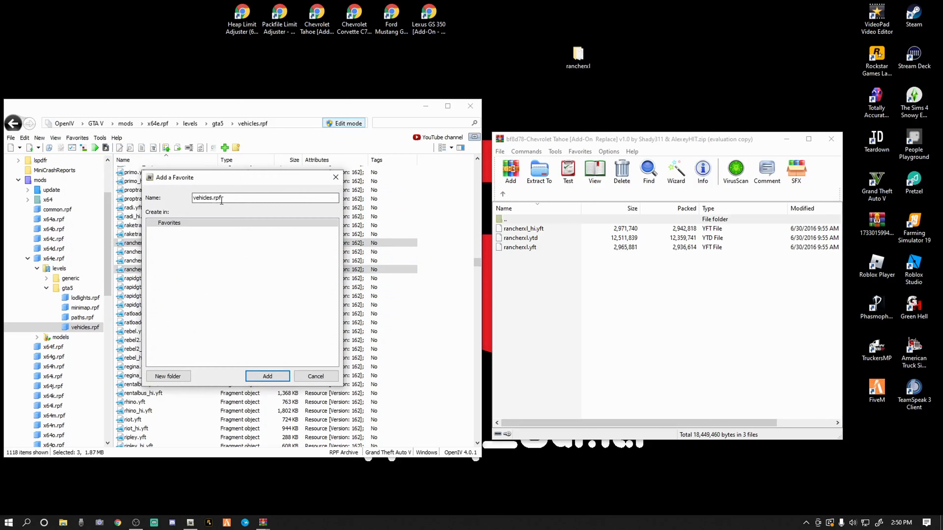
pyautogui.click(310, 378)
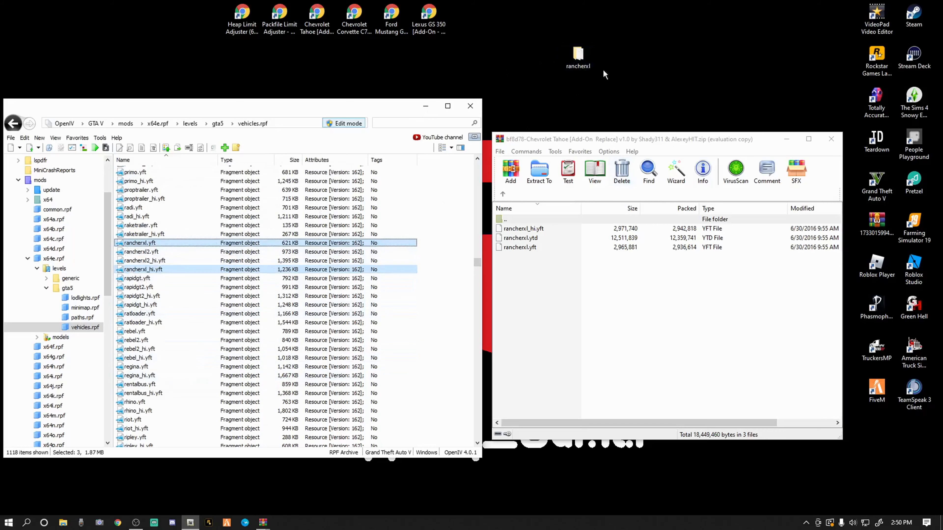
# Open the desktop's rancherxl folder, check the backed-up original files, and close the folder.
pyautogui.doubleClick(578, 56)
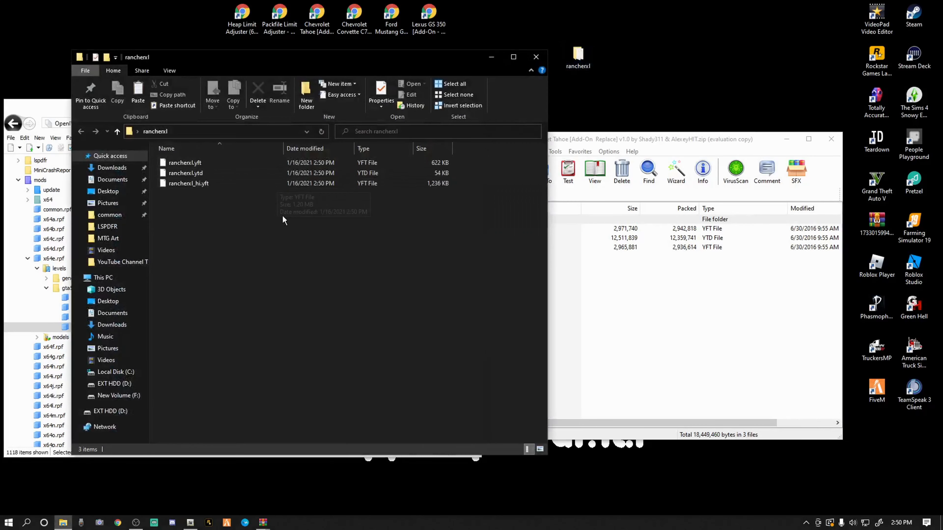
pyautogui.moveTo(385, 64); pyautogui.dragTo(798, 91)
pyautogui.moveTo(603, 223); pyautogui.dragTo(606, 198)
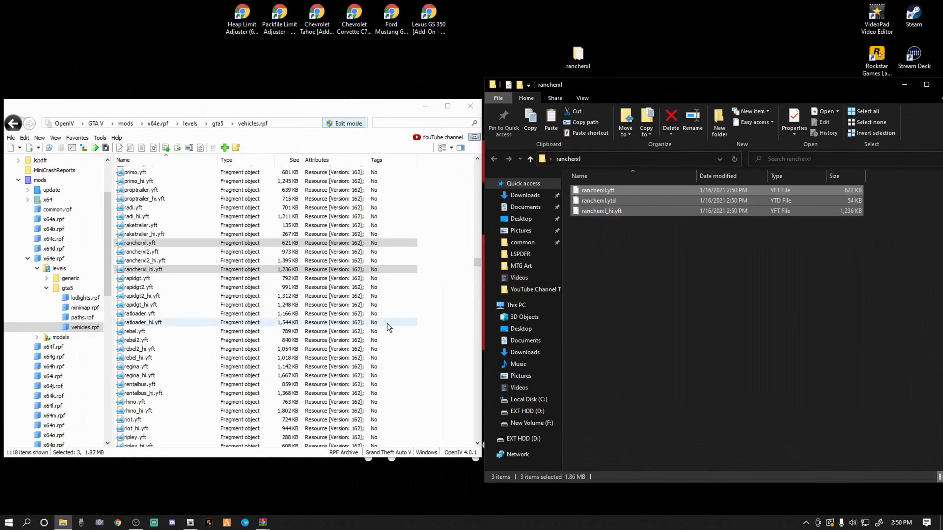
pyautogui.moveTo(837, 93); pyautogui.dragTo(735, 92)
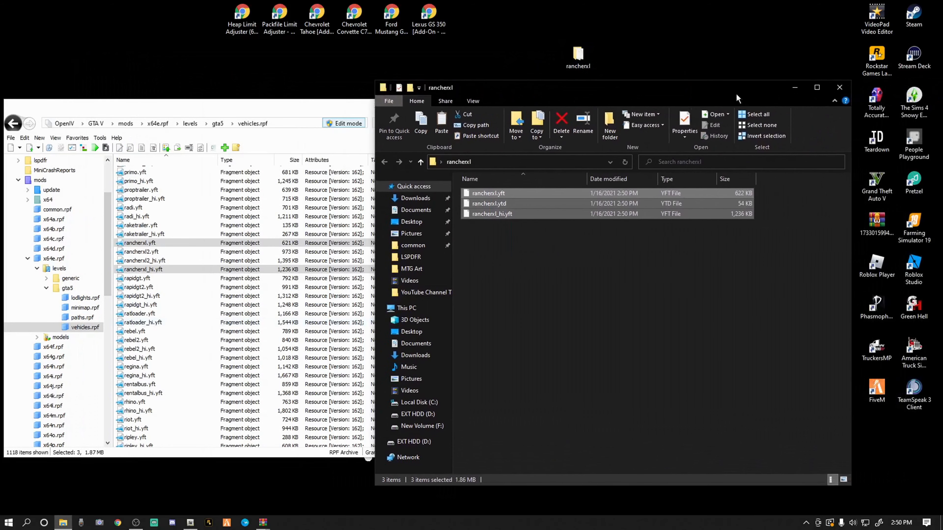
pyautogui.click(838, 85)
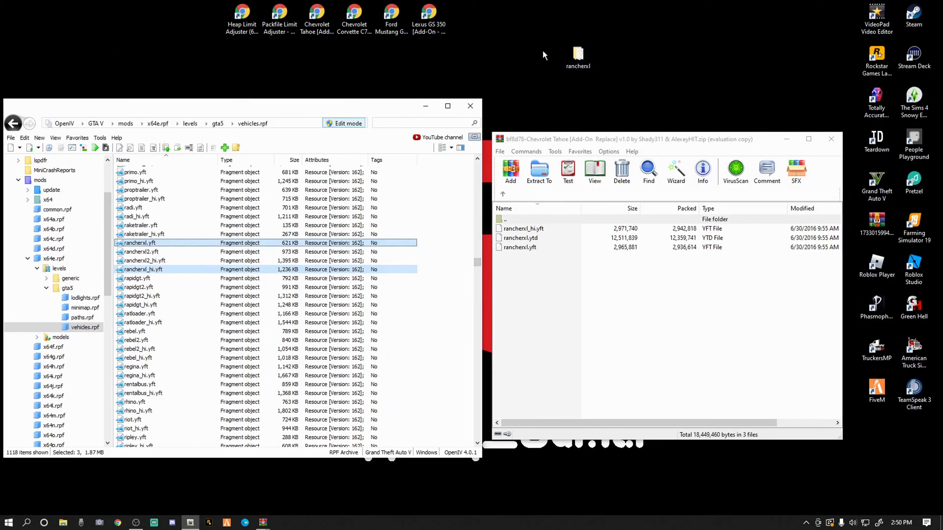
# Add rancherxl_hi.yft, rancherxl.ytd and rancherxl.yft from the Chevrolet Tahoe archive to vehicles.rpf, replacing the originals.
pyautogui.click(535, 95)
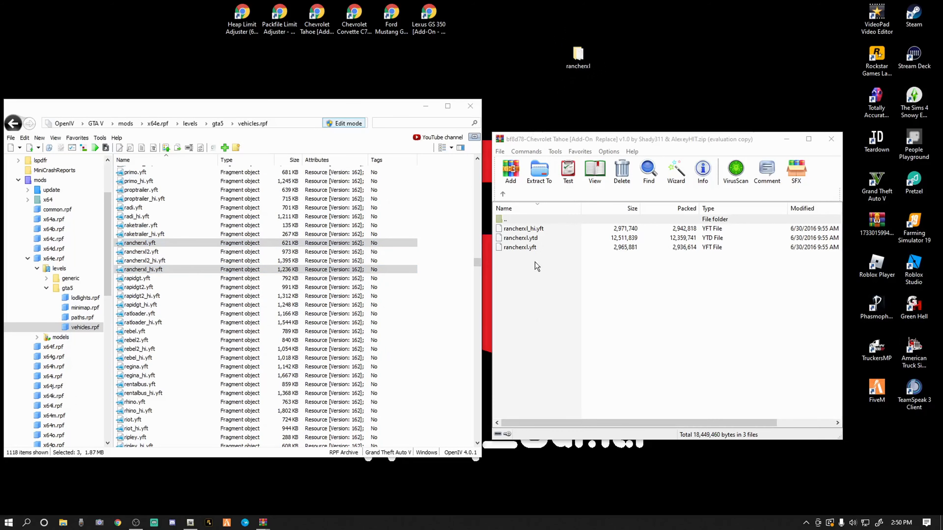
pyautogui.click(450, 297)
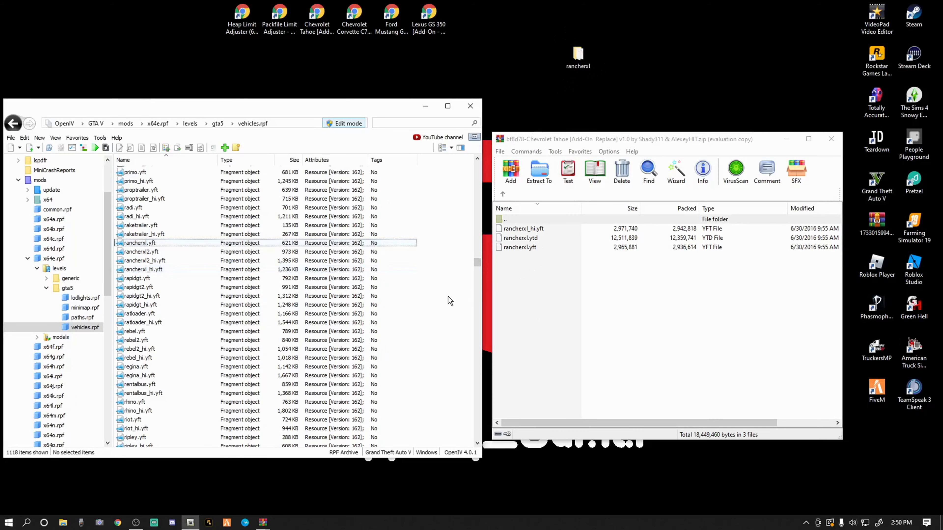
pyautogui.click(567, 278)
pyautogui.moveTo(524, 280); pyautogui.dragTo(450, 315)
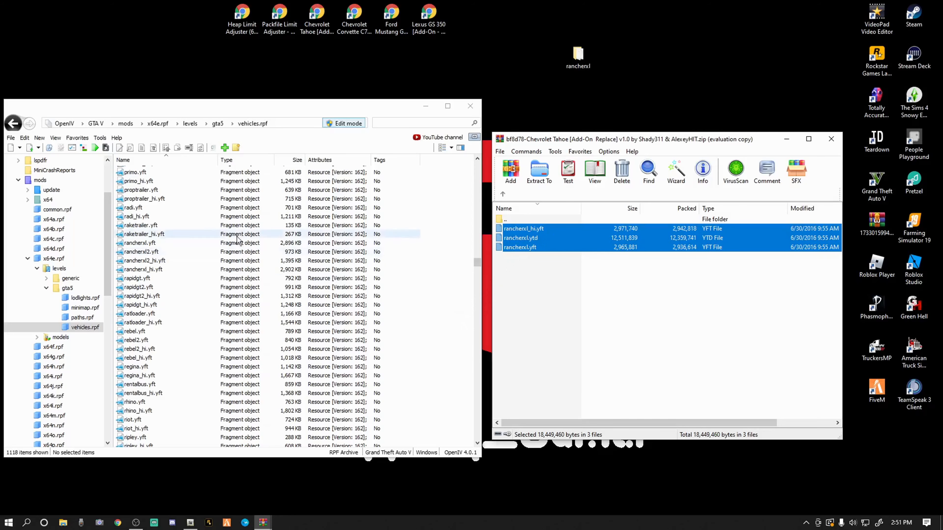
# Preview the replaced rancherxl.yft model from the side and front, and close the viewer.
pyautogui.doubleClick(141, 244)
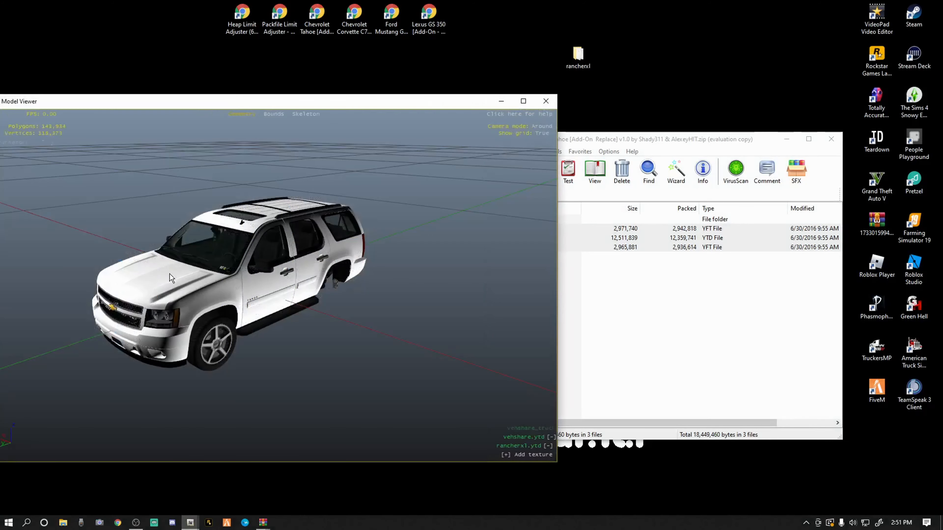
pyautogui.moveTo(214, 306); pyautogui.dragTo(364, 271)
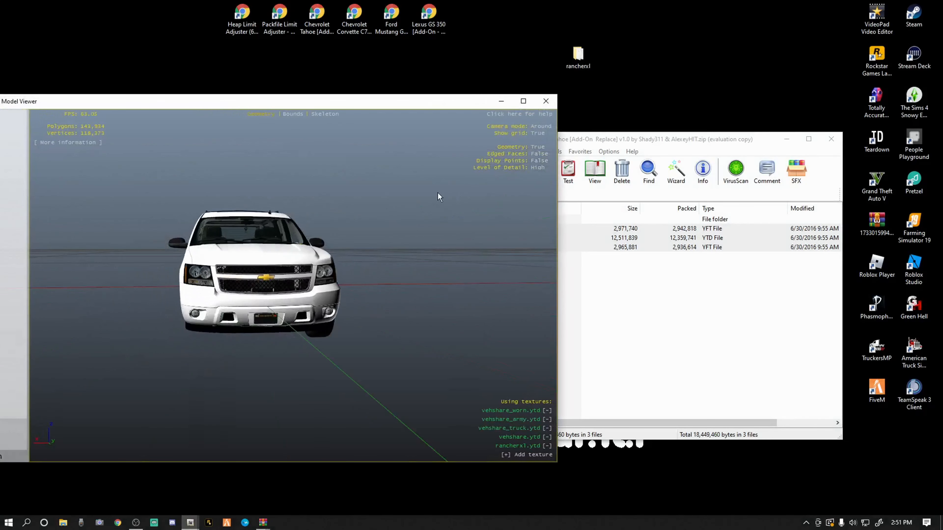
pyautogui.click(545, 101)
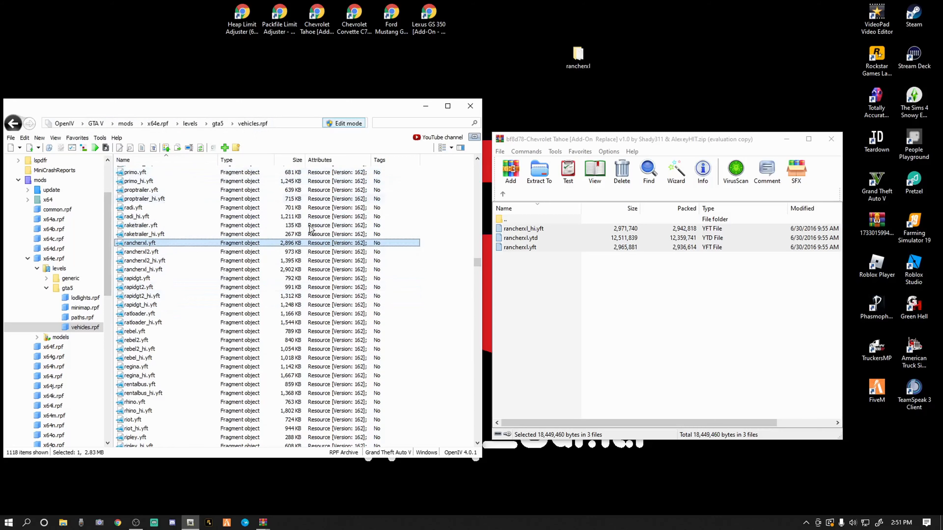
# Restore the three original rancherxl files in vehicles.rpf from the desktop backup folder and close the folder.
pyautogui.click(444, 268)
pyautogui.doubleClick(588, 56)
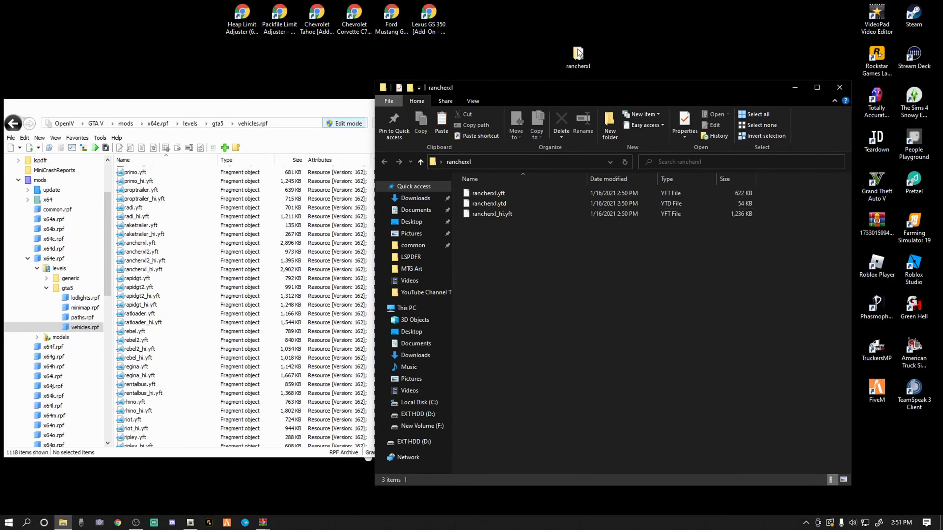
pyautogui.moveTo(501, 234); pyautogui.dragTo(512, 201)
pyautogui.moveTo(557, 87); pyautogui.dragTo(691, 85)
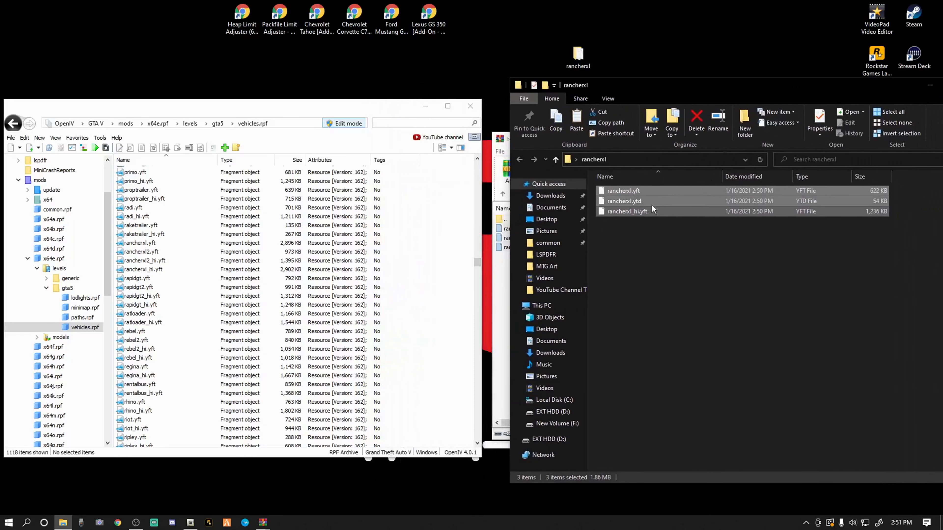
pyautogui.moveTo(652, 208); pyautogui.dragTo(453, 247)
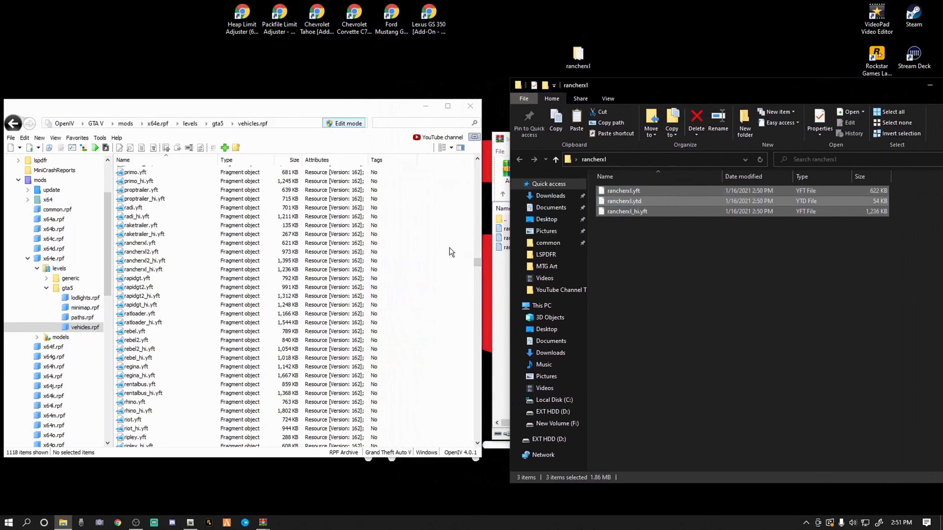
pyautogui.moveTo(807, 83); pyautogui.dragTo(627, 83)
pyautogui.click(798, 86)
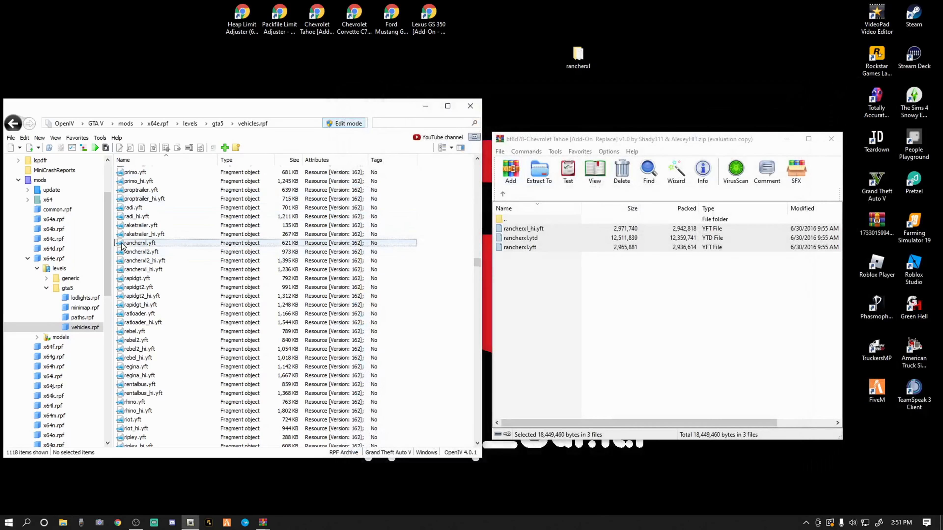
# Preview the restored rancherxl.yft model, rotate it, and close the viewer.
pyautogui.doubleClick(128, 243)
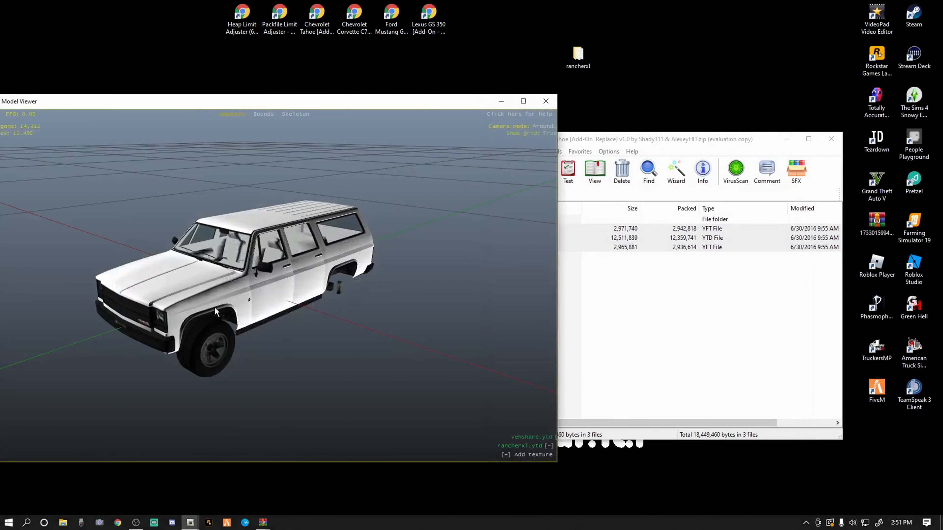
pyautogui.moveTo(274, 304); pyautogui.dragTo(320, 289)
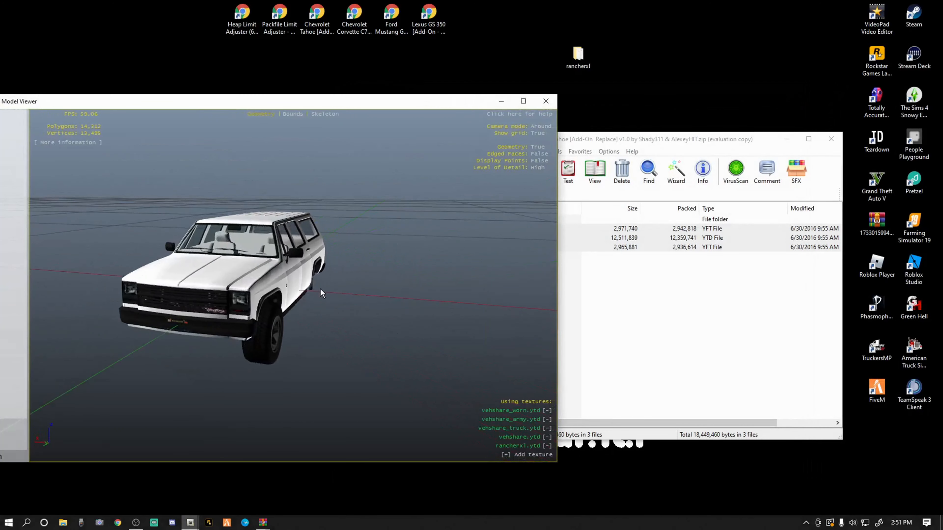
pyautogui.click(545, 101)
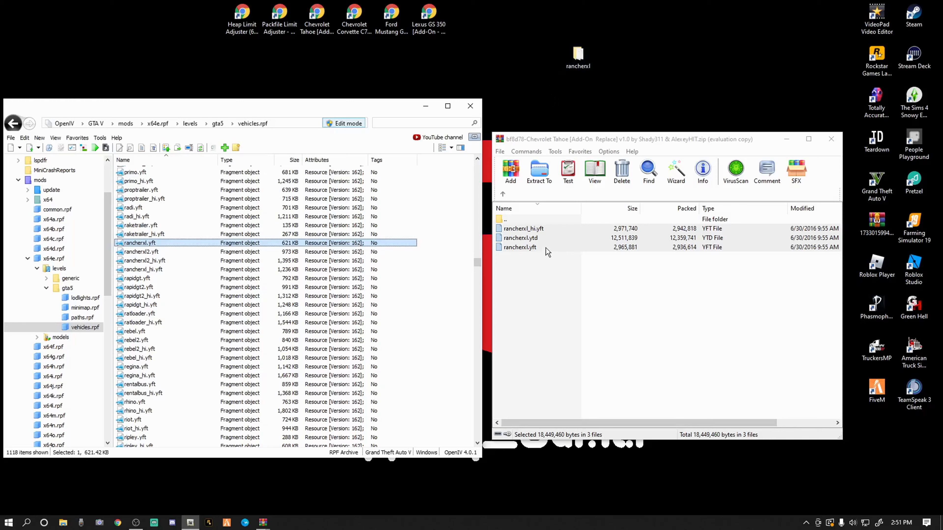
# Replace the rancherxl files in vehicles.rpf with the three Chevrolet Tahoe files again and check the rancherxl.yft model.
pyautogui.moveTo(546, 247); pyautogui.dragTo(448, 331)
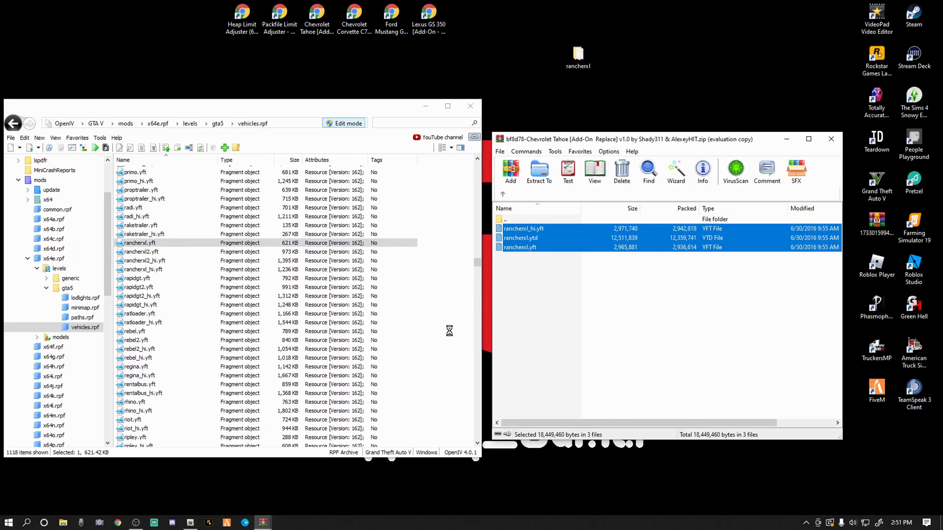
pyautogui.doubleClick(166, 247)
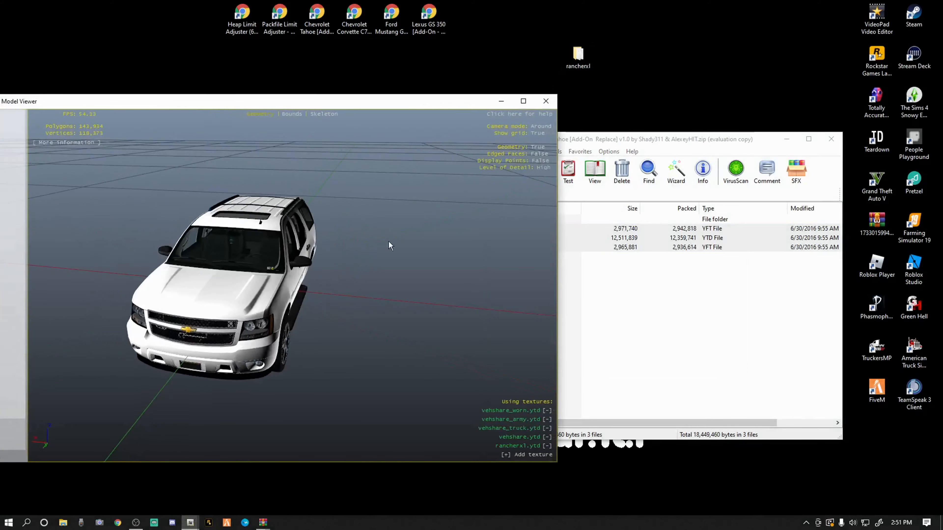
pyautogui.click(545, 101)
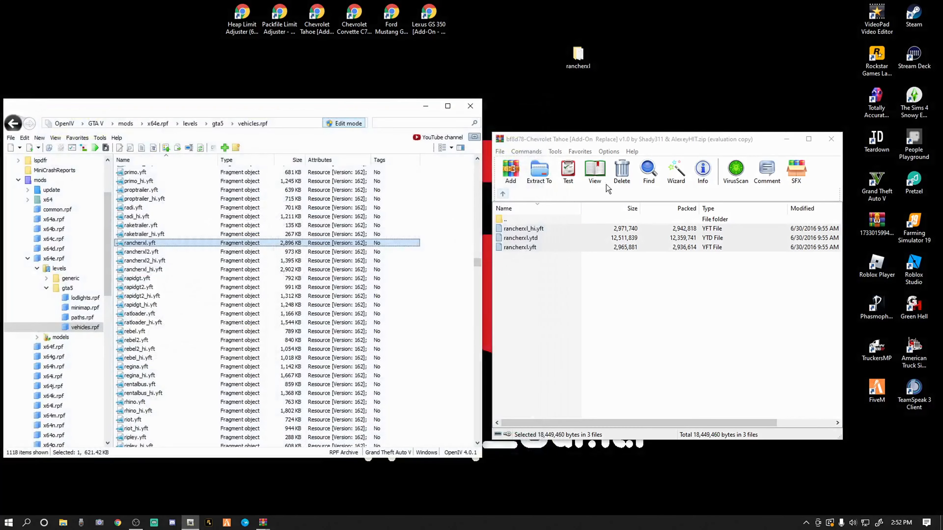
# Close the Chevrolet Tahoe archive and open the main folder in the Chevrolet Corvette C7 Z06 archive beside OpenIV.
pyautogui.click(828, 141)
pyautogui.click(445, 292)
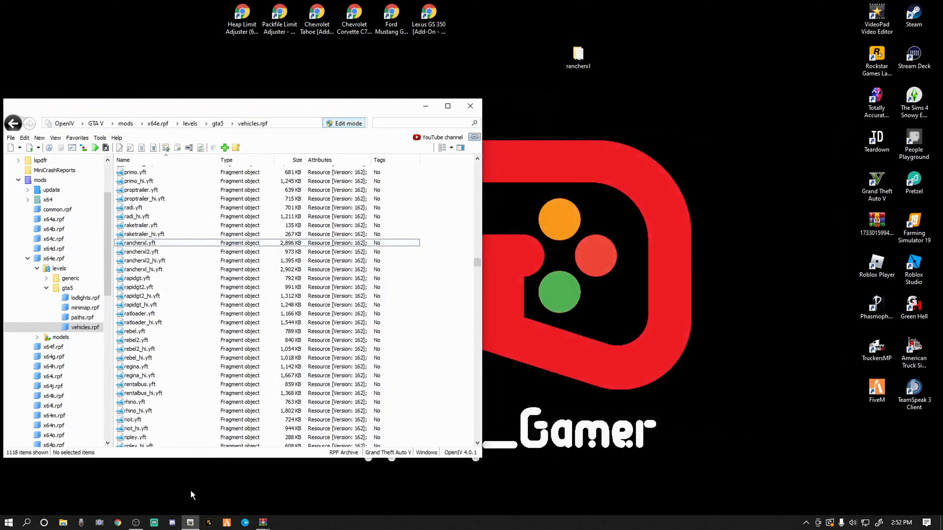
pyautogui.moveTo(263, 524)
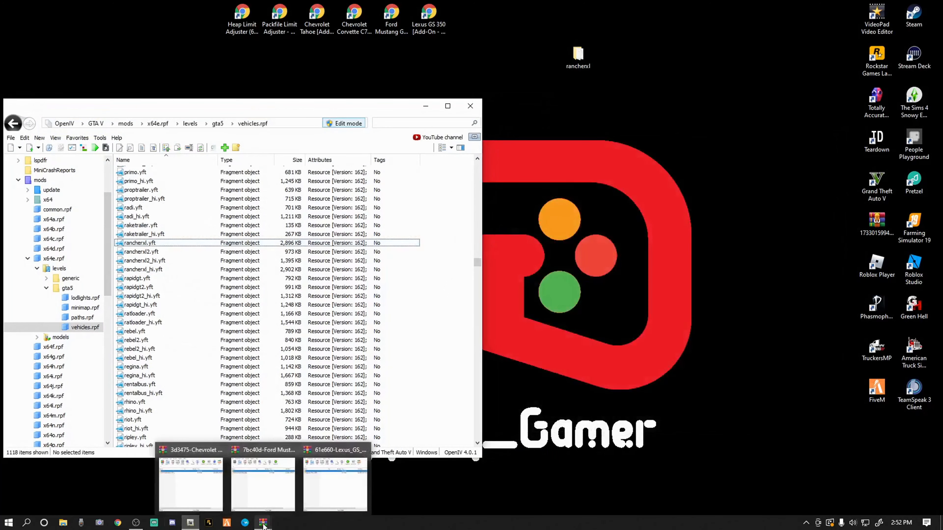
pyautogui.click(199, 504)
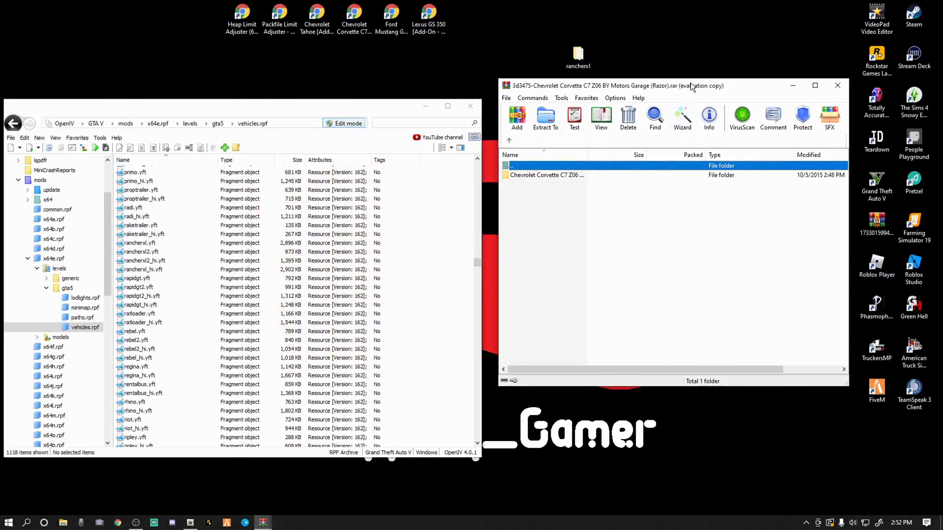
pyautogui.moveTo(691, 87); pyautogui.dragTo(692, 139)
pyautogui.doubleClick(519, 229)
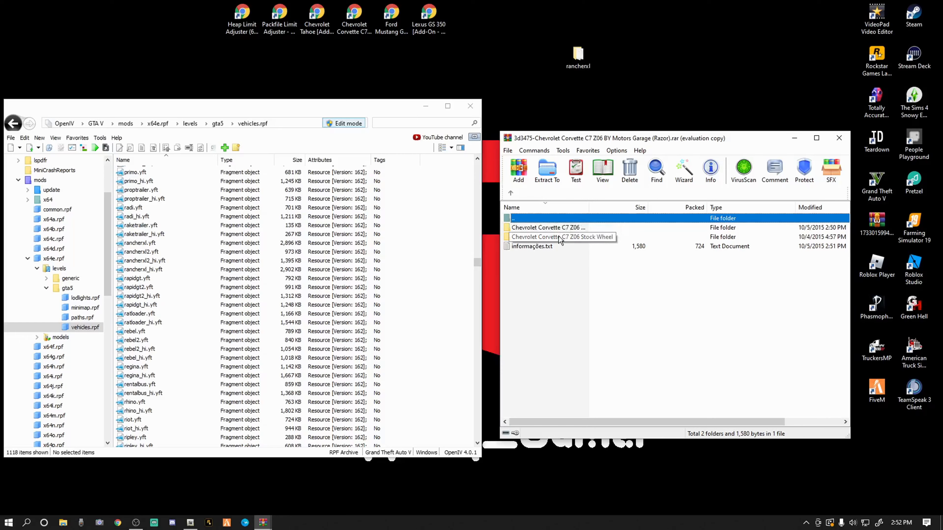
# Look through the first Chevrolet Corvette C7 Z06 folder, read the install path in informações.txt, and reopen that folder.
pyautogui.doubleClick(540, 229)
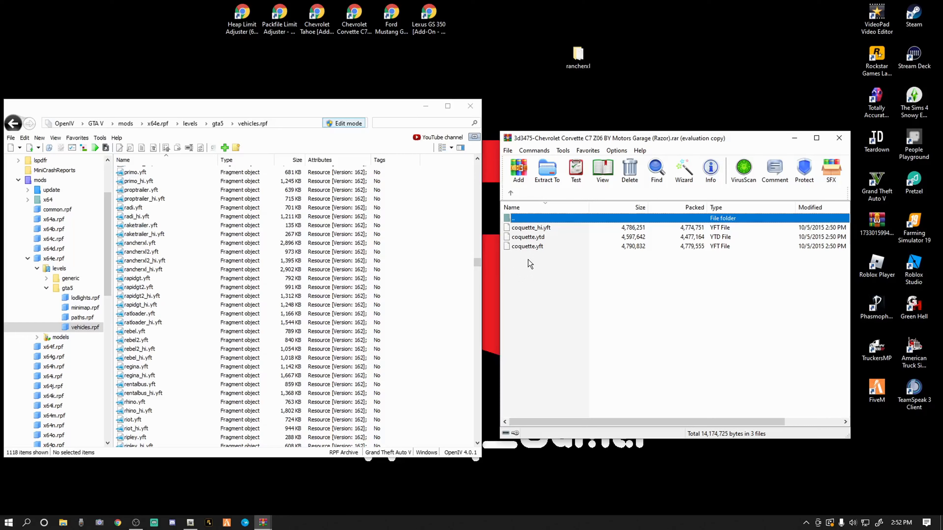
pyautogui.click(510, 194)
pyautogui.doubleClick(531, 246)
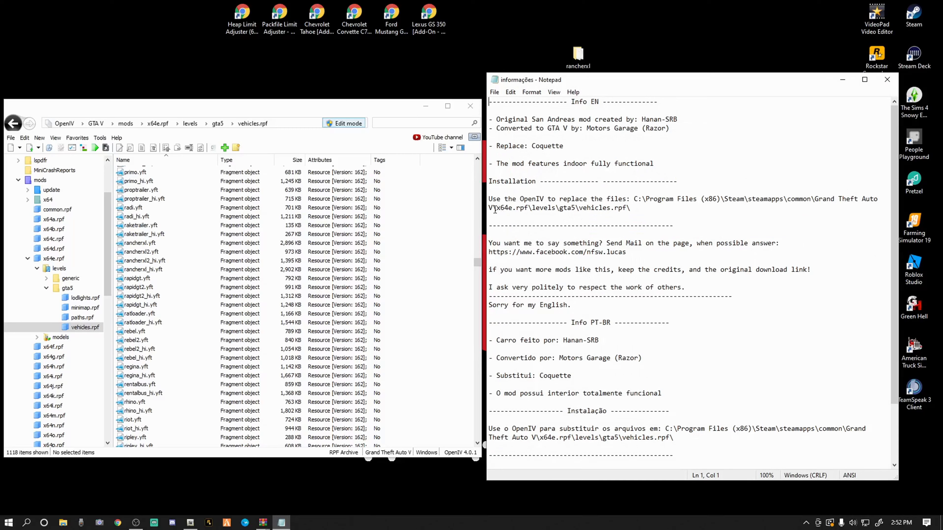
pyautogui.moveTo(496, 208); pyautogui.dragTo(632, 209)
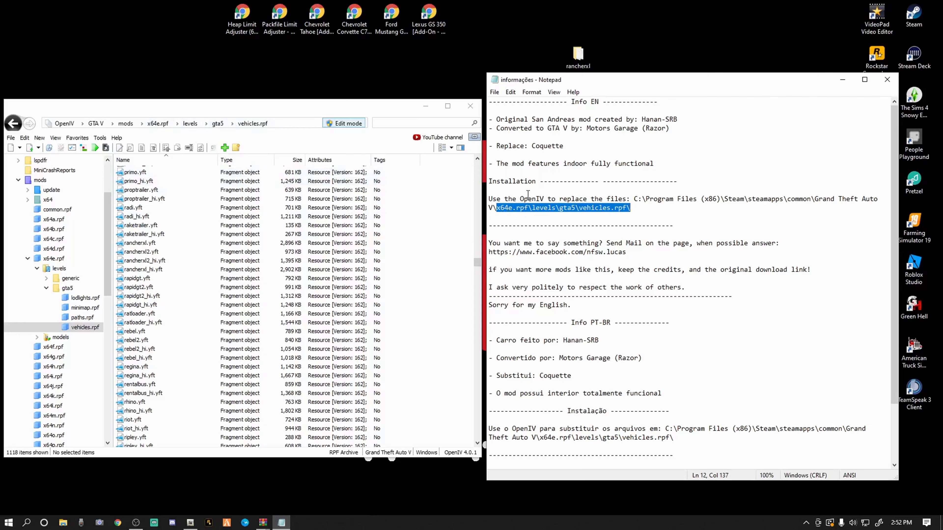
pyautogui.click(702, 226)
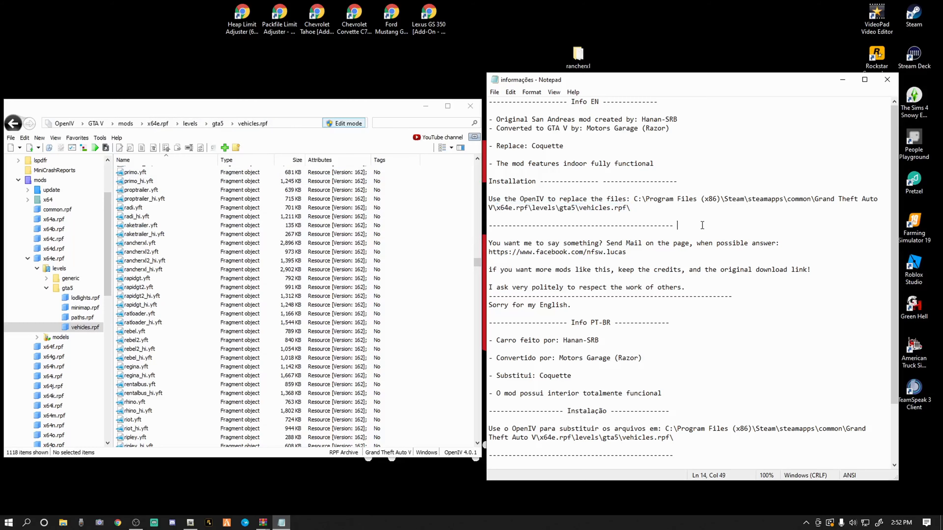
pyautogui.click(887, 79)
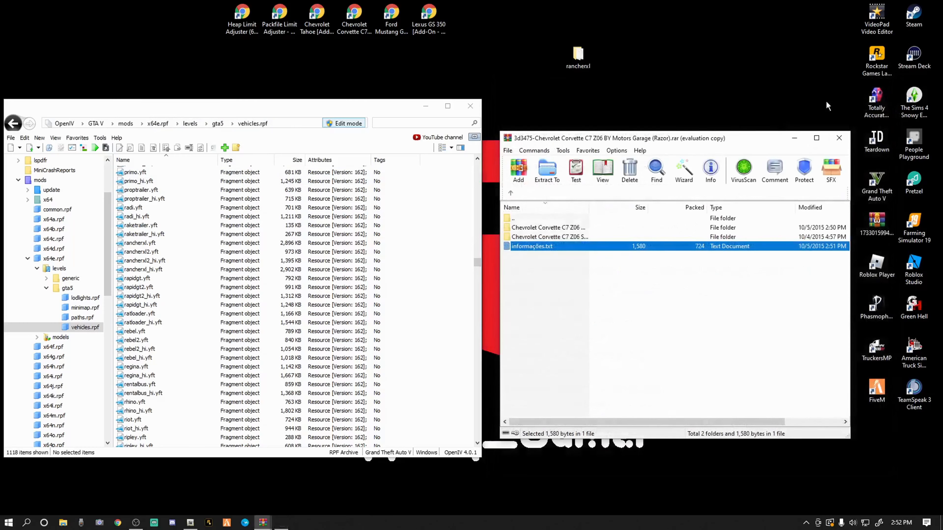
pyautogui.doubleClick(529, 228)
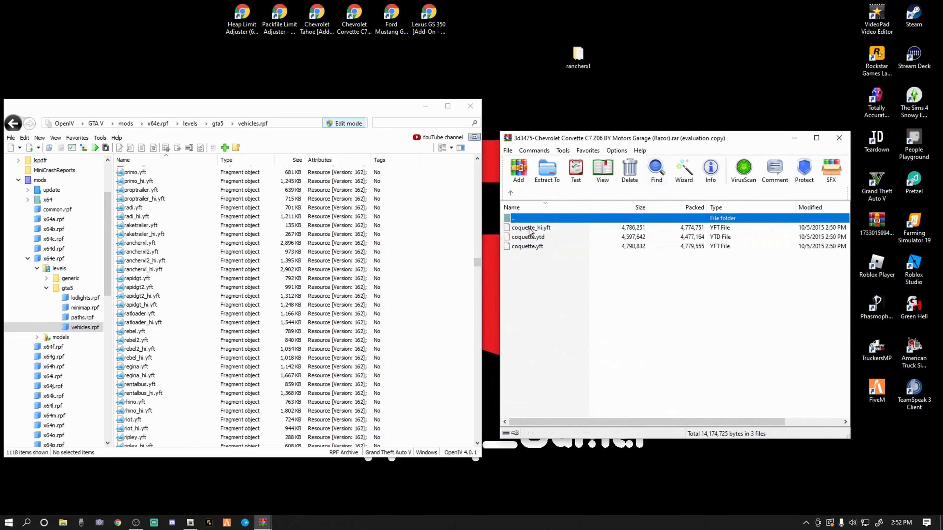
# Create a desktop folder named coquette for backing up the original files.
pyautogui.scroll(6, 384, 281)
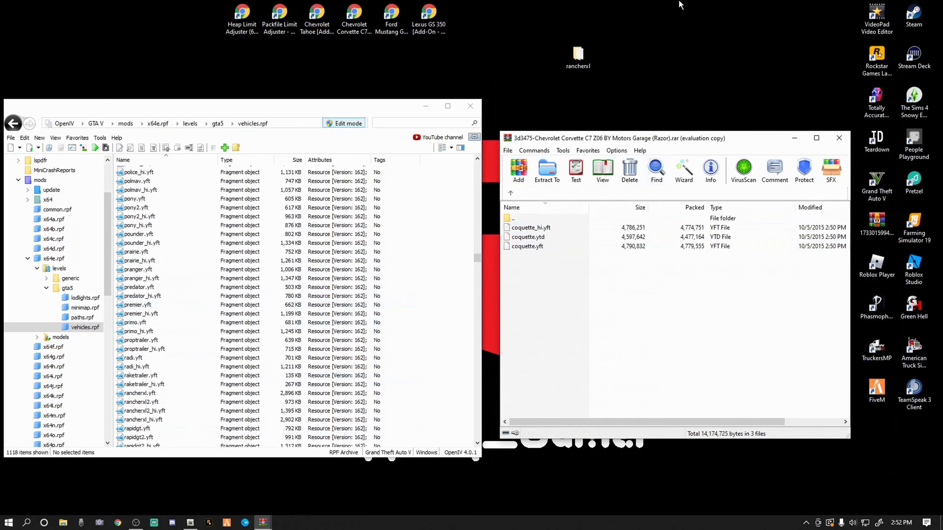
pyautogui.click(659, 54)
pyautogui.rightClick(658, 53)
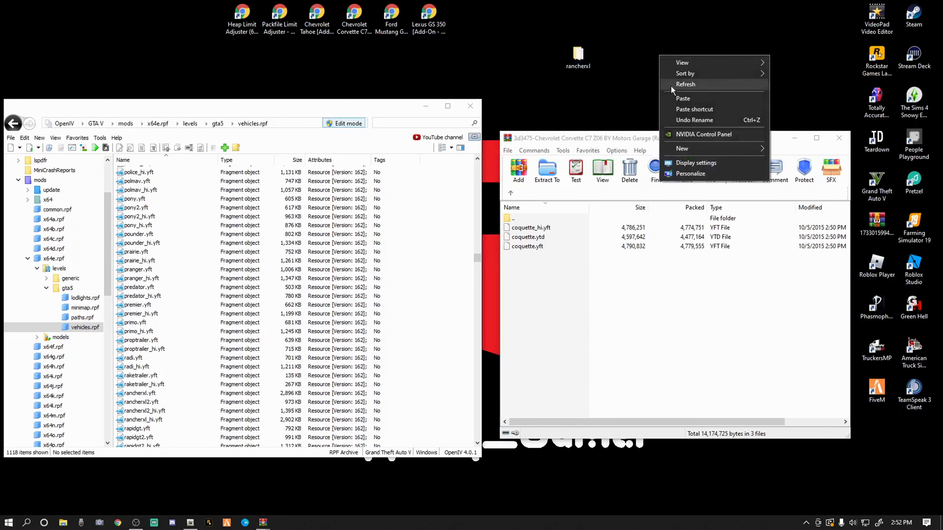
pyautogui.moveTo(685, 152)
pyautogui.click(790, 153)
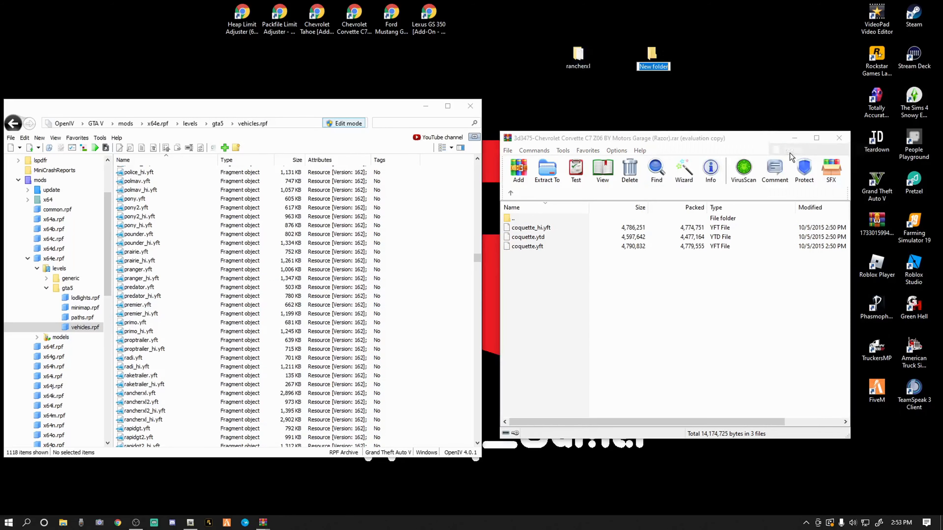
pyautogui.write('co')
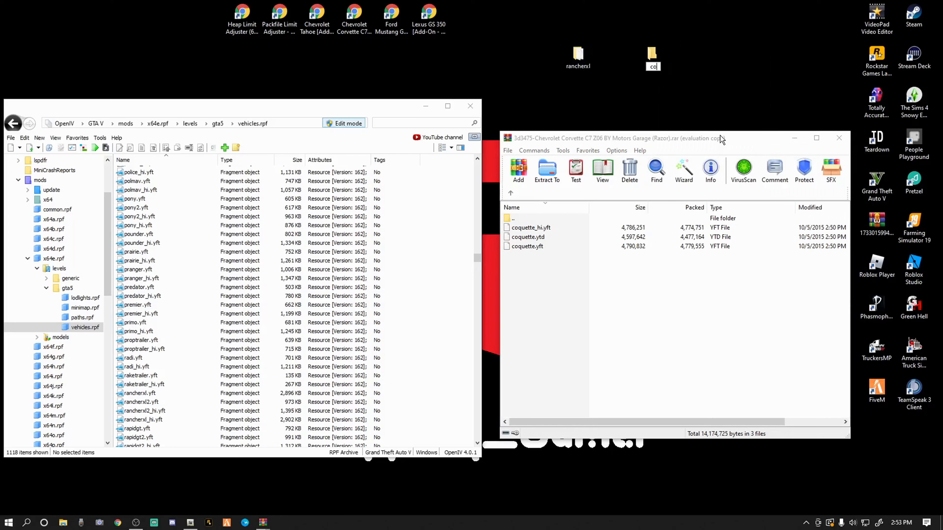
pyautogui.write('quette')
pyautogui.press('Return')
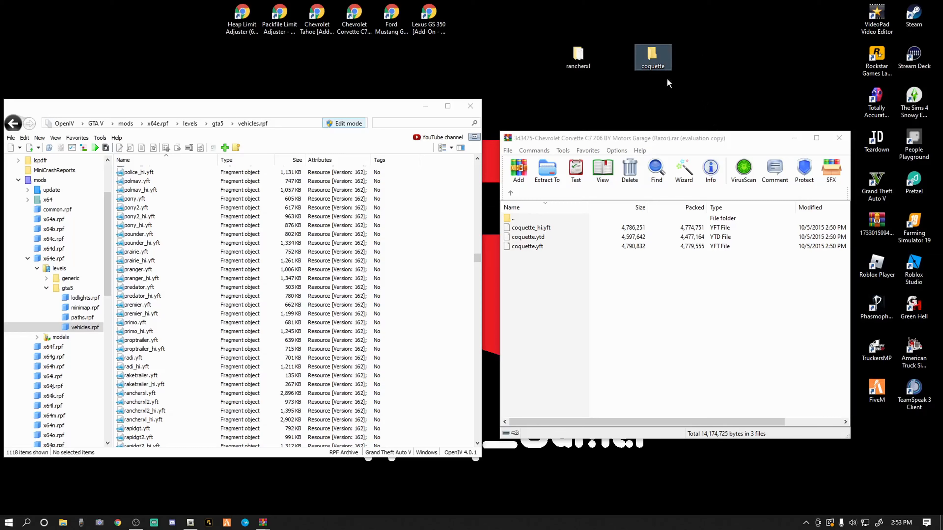
# Back up coquette.yft, coquette_hi.yft and coquette.ytd from vehicles.rpf into the coquette folder on the desktop.
pyautogui.moveTo(477, 259); pyautogui.dragTo(478, 205)
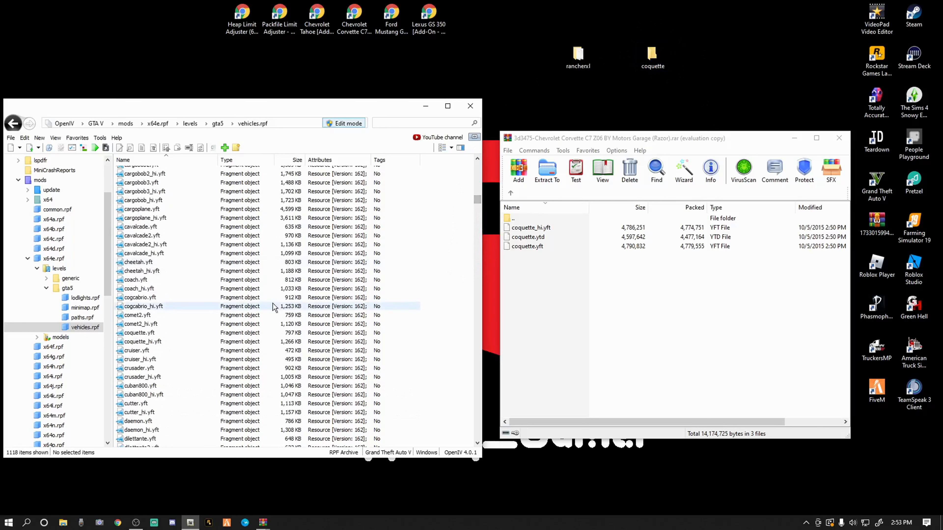
pyautogui.click(150, 333)
pyautogui.keyDown('shift'); pyautogui.click(153, 341); pyautogui.keyUp('shift')
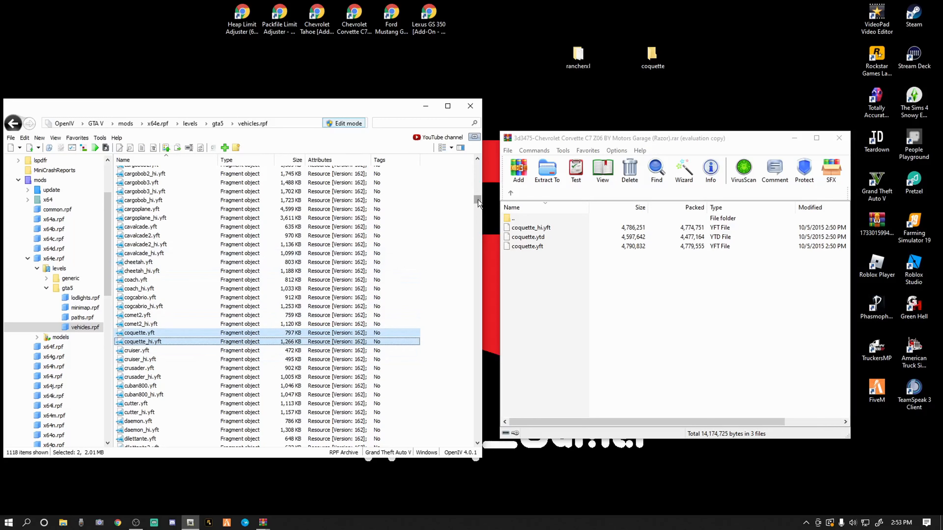
pyautogui.moveTo(478, 203); pyautogui.dragTo(491, 341)
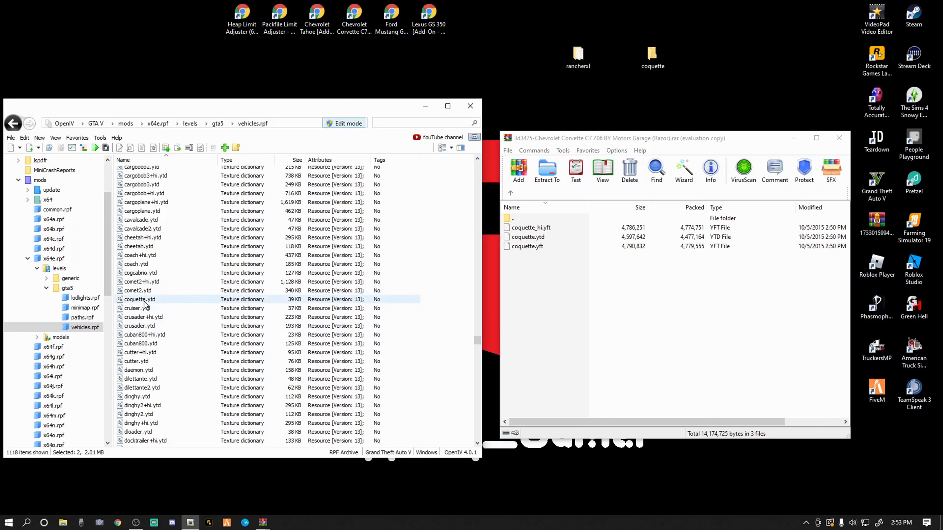
pyautogui.keyDown('ctrl'); pyautogui.click(144, 300); pyautogui.keyUp('ctrl')
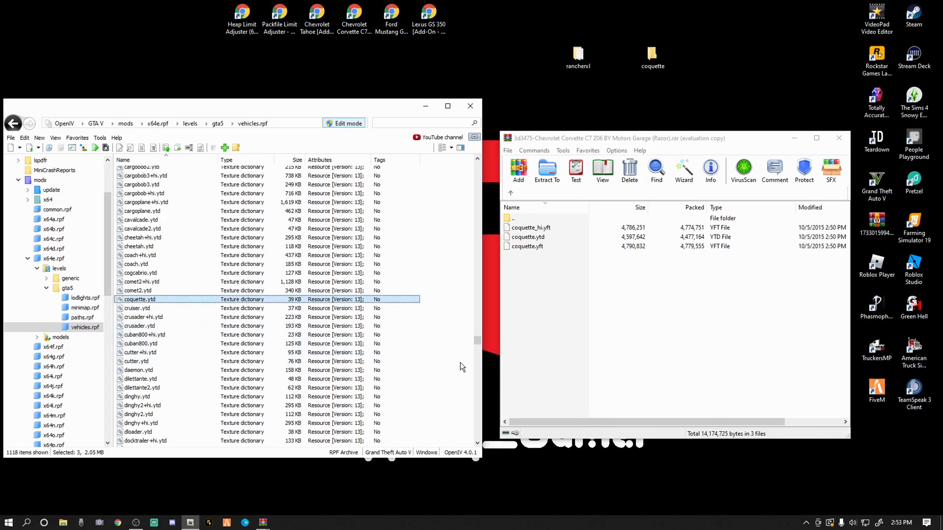
pyautogui.moveTo(475, 345); pyautogui.dragTo(450, 205)
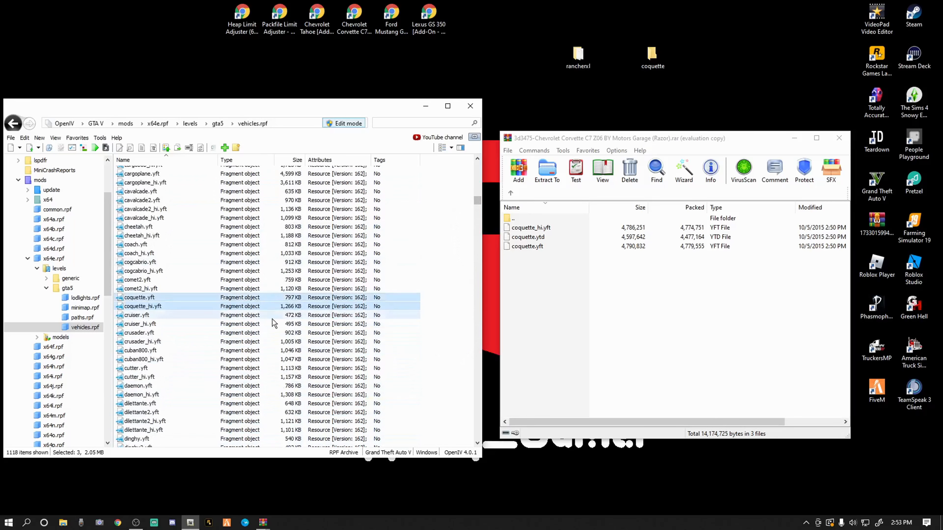
pyautogui.moveTo(171, 306); pyautogui.dragTo(654, 55)
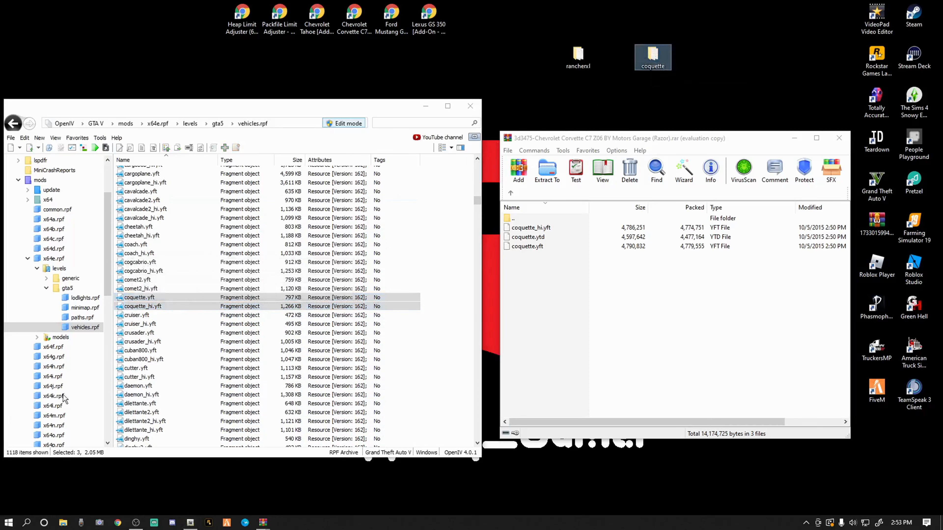
# Preview the original coquette.yft model and close the viewer.
pyautogui.doubleClick(132, 297)
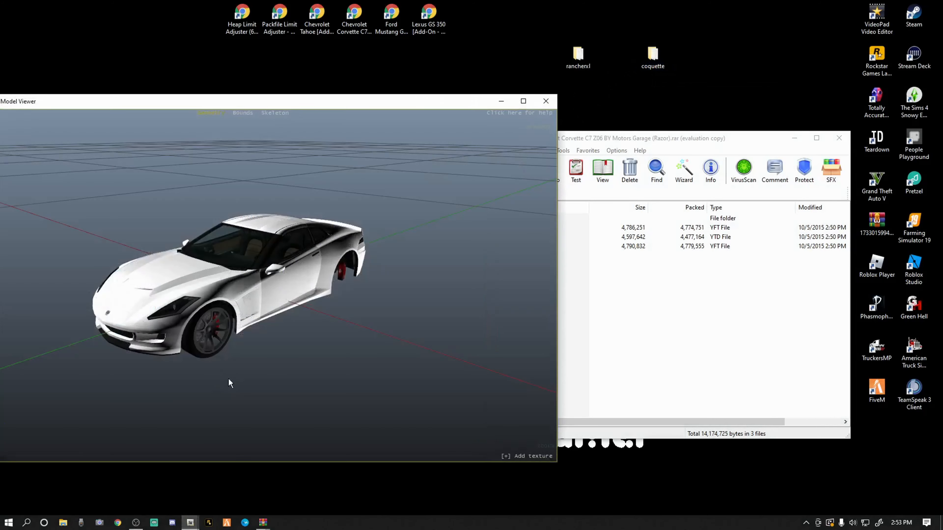
pyautogui.moveTo(165, 314)
pyautogui.mouseDown()
pyautogui.moveTo(268, 313)
pyautogui.moveTo(175, 290)
pyautogui.moveTo(399, 270)
pyautogui.moveTo(351, 245)
pyautogui.moveTo(203, 279)
pyautogui.moveTo(159, 316)
pyautogui.mouseUp()
pyautogui.click(545, 101)
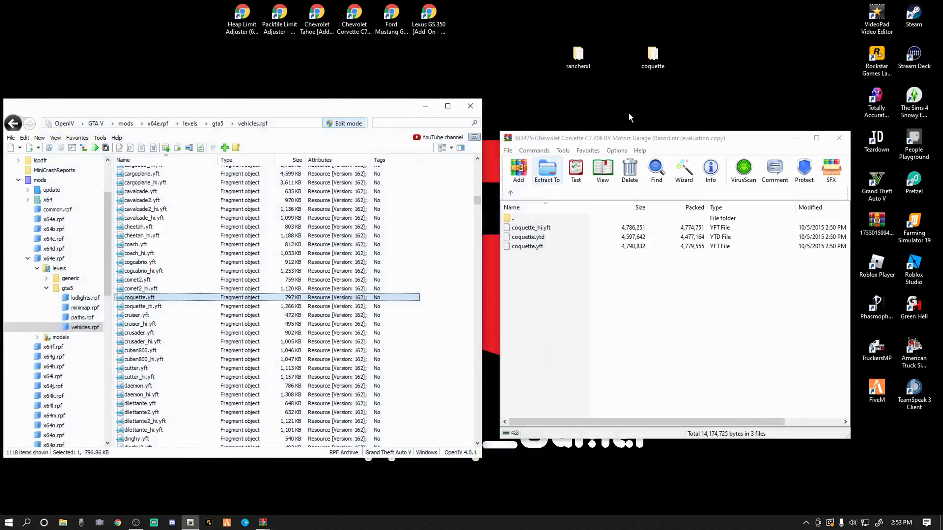
# Replace the coquette files in vehicles.rpf with the three Chevrolet Corvette files and check the coquette.yft model.
pyautogui.click(446, 365)
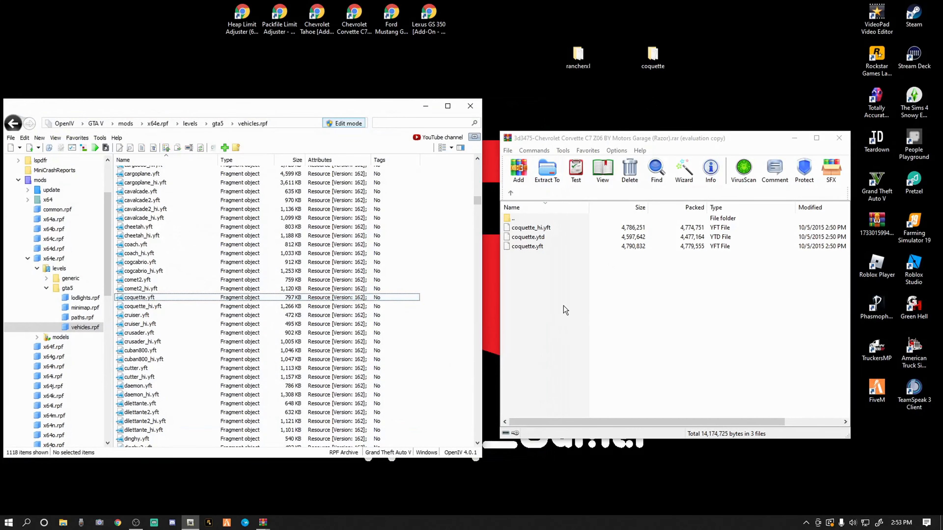
pyautogui.moveTo(528, 291); pyautogui.dragTo(475, 297)
pyautogui.moveTo(452, 329); pyautogui.dragTo(452, 329)
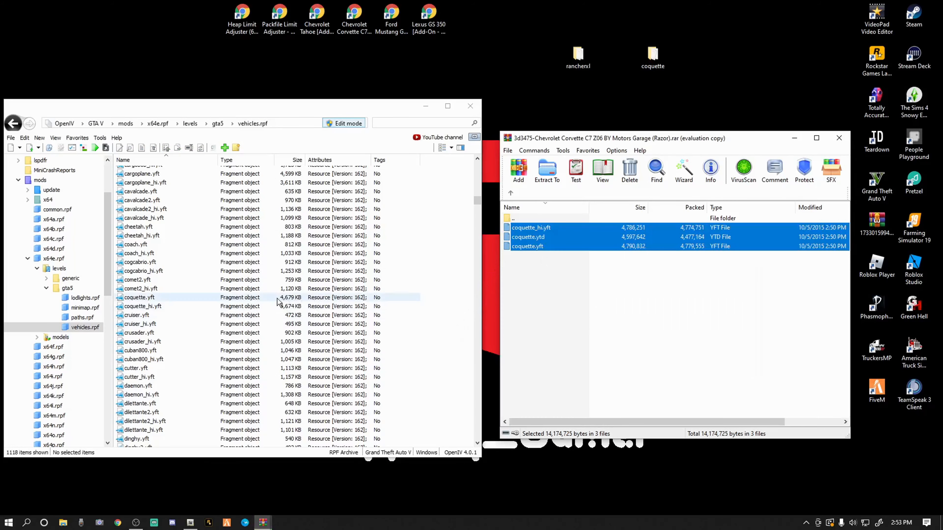
pyautogui.click(143, 298)
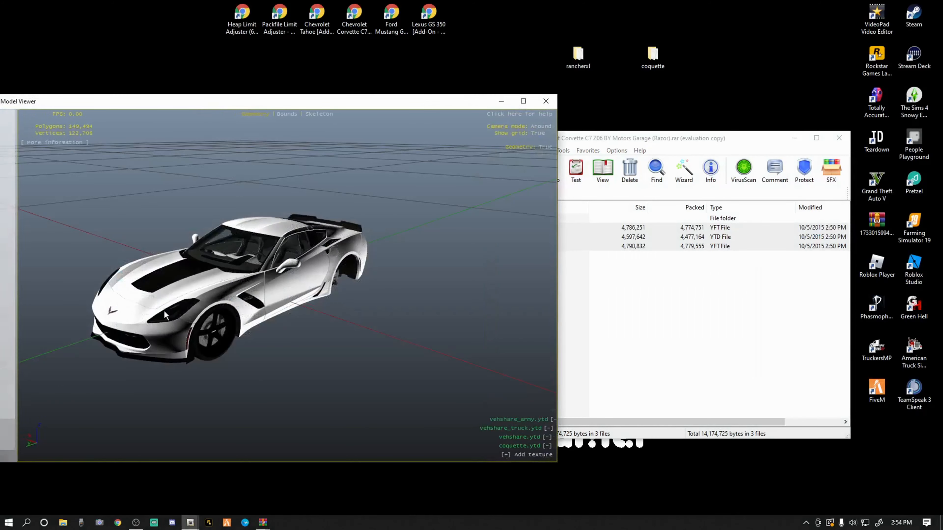
pyautogui.moveTo(164, 310); pyautogui.dragTo(496, 193)
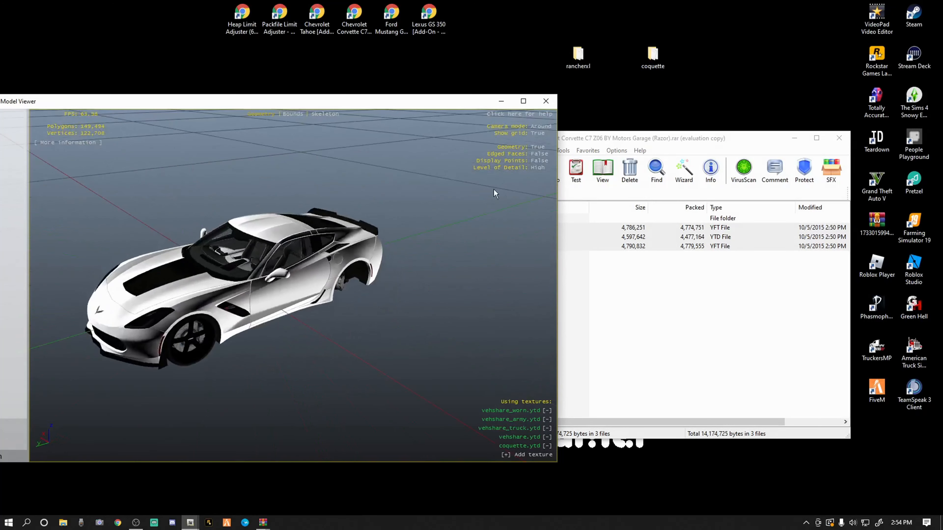
pyautogui.click(546, 106)
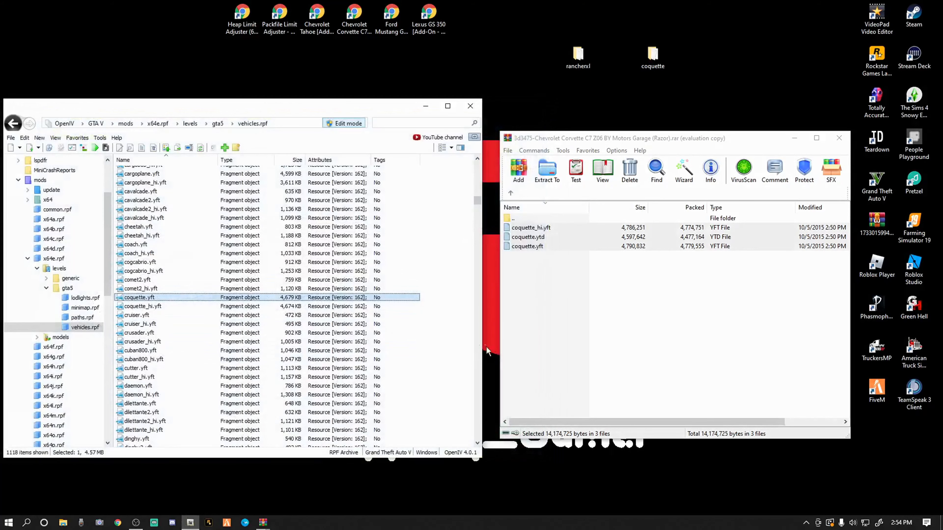
# Close the Corvette archive and move the coquette and rancherxl backup folders up in line with the desktop shortcuts.
pyautogui.click(842, 139)
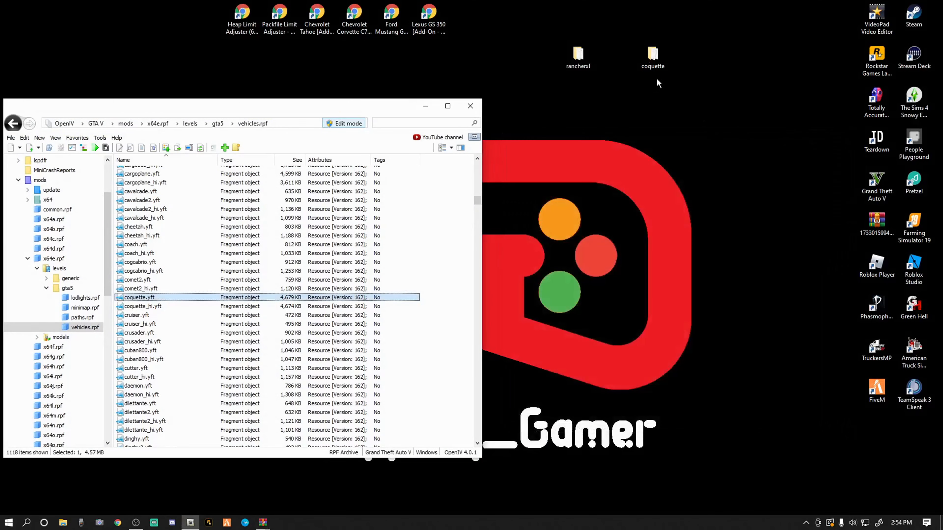
pyautogui.moveTo(653, 54); pyautogui.dragTo(615, 16)
pyautogui.moveTo(580, 52); pyautogui.dragTo(584, 17)
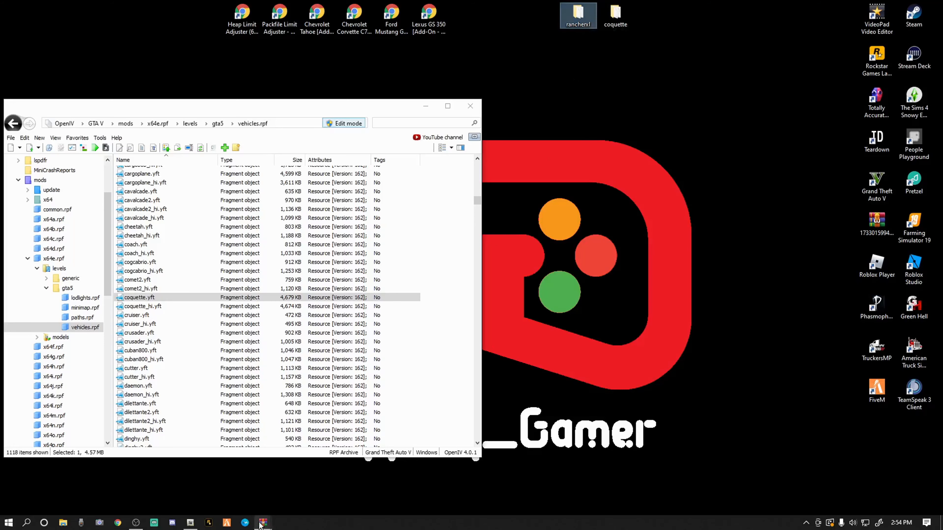
# Bring up the Ford Mustang GT 2015 archive beside OpenIV and open its Replace folder.
pyautogui.moveTo(262, 524)
pyautogui.click(242, 500)
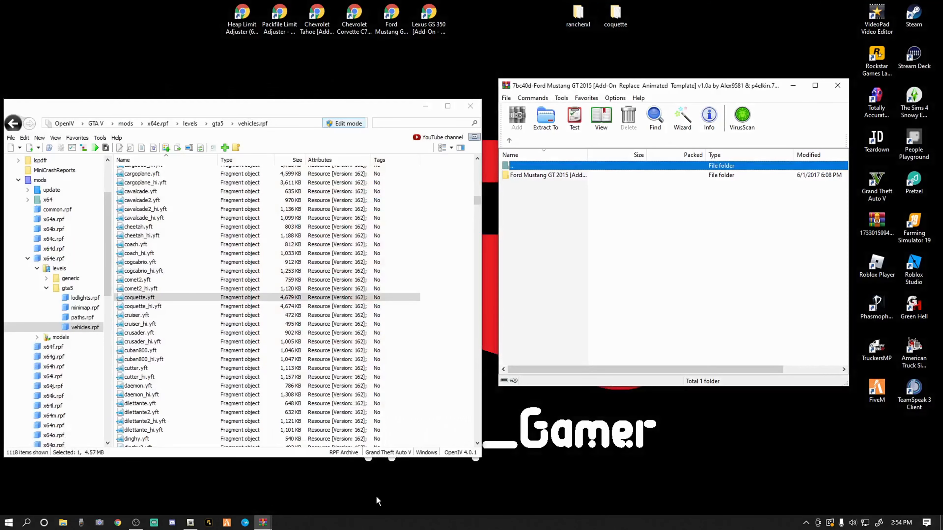
pyautogui.moveTo(694, 86); pyautogui.dragTo(705, 163)
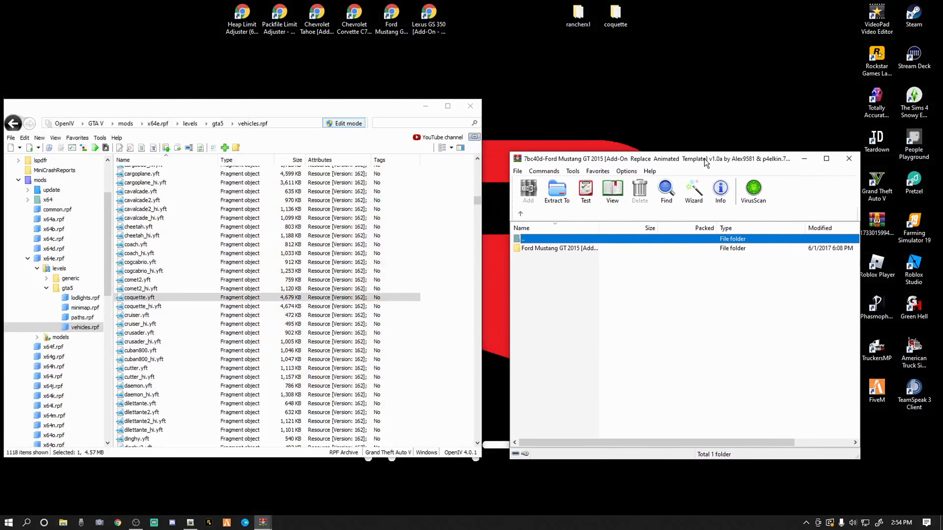
pyautogui.click(436, 358)
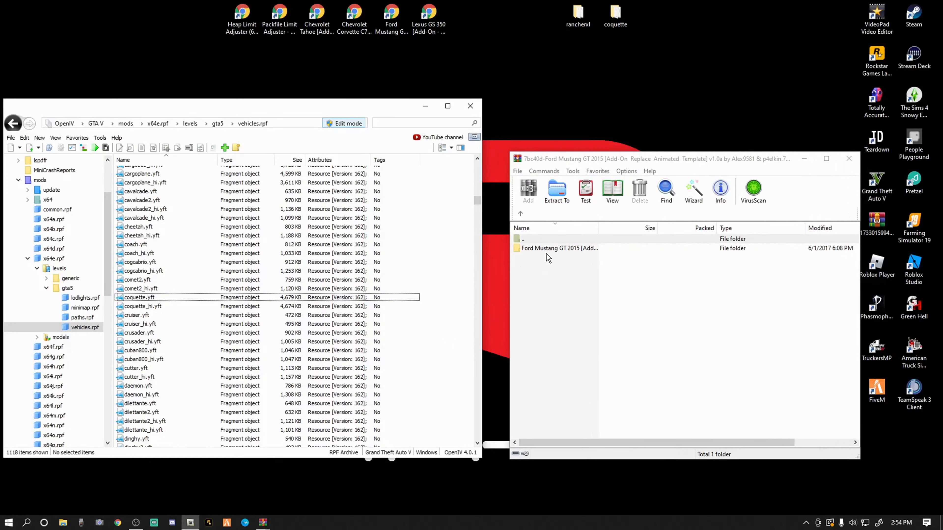
pyautogui.doubleClick(539, 249)
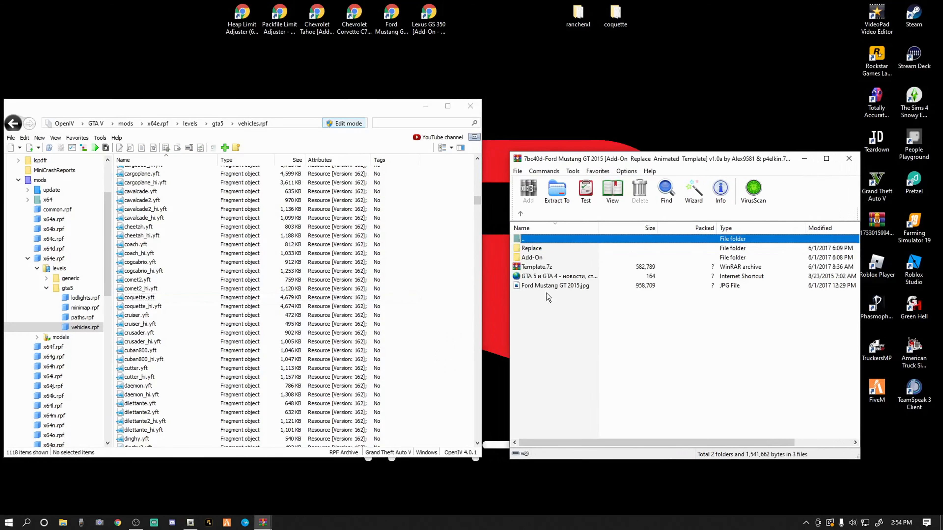
pyautogui.doubleClick(527, 249)
pyautogui.click(548, 332)
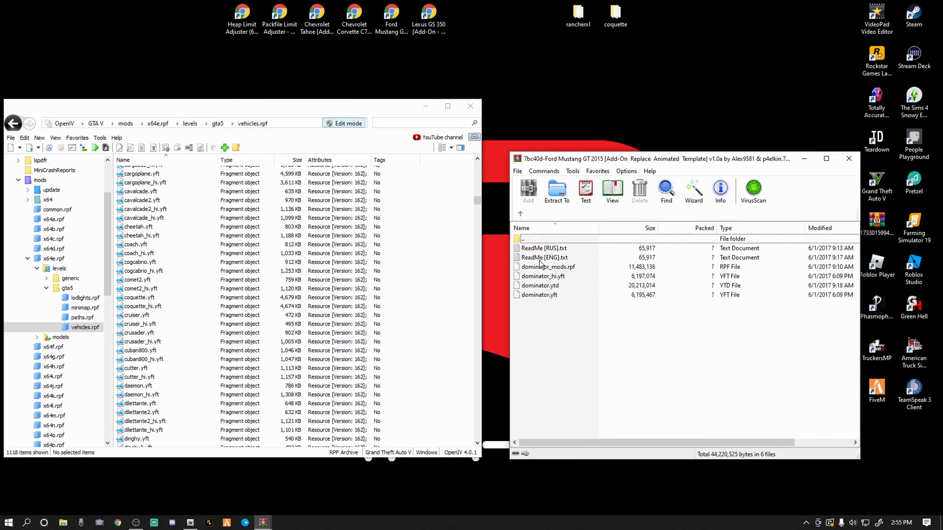
# Read the install path for the dominator files in ReadMe [ENG].txt and close the document.
pyautogui.click(540, 260)
pyautogui.doubleClick(540, 260)
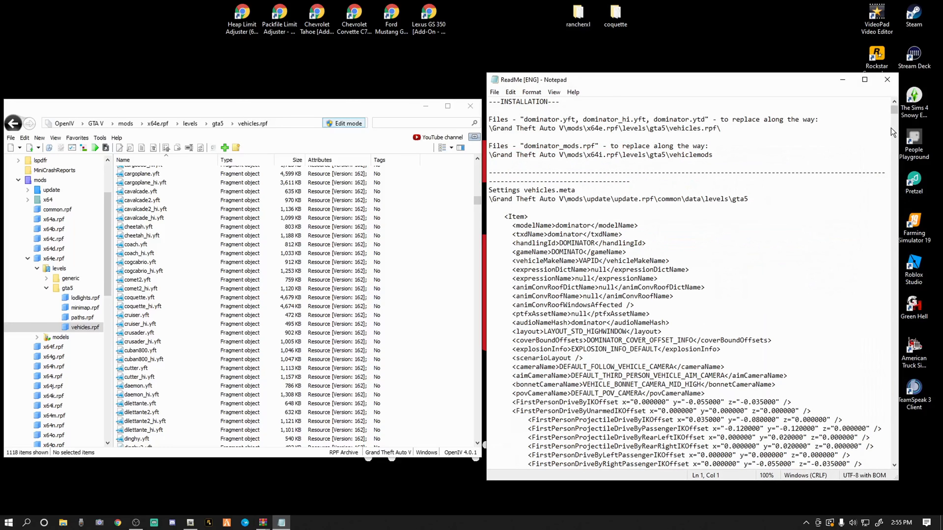
pyautogui.moveTo(893, 111)
pyautogui.mouseDown()
pyautogui.moveTo(910, 327)
pyautogui.moveTo(893, 470)
pyautogui.moveTo(906, 121)
pyautogui.moveTo(897, 109)
pyautogui.mouseUp()
pyautogui.moveTo(721, 128); pyautogui.dragTo(480, 130)
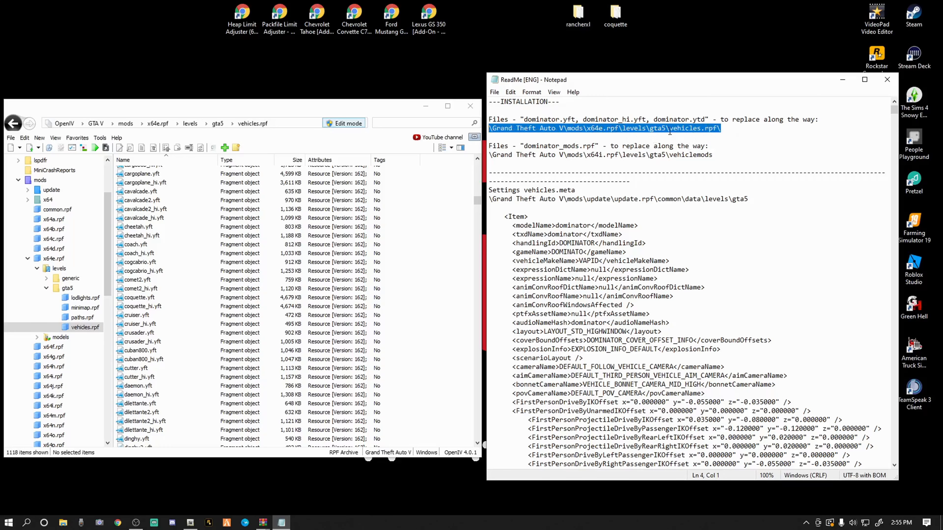
pyautogui.click(886, 80)
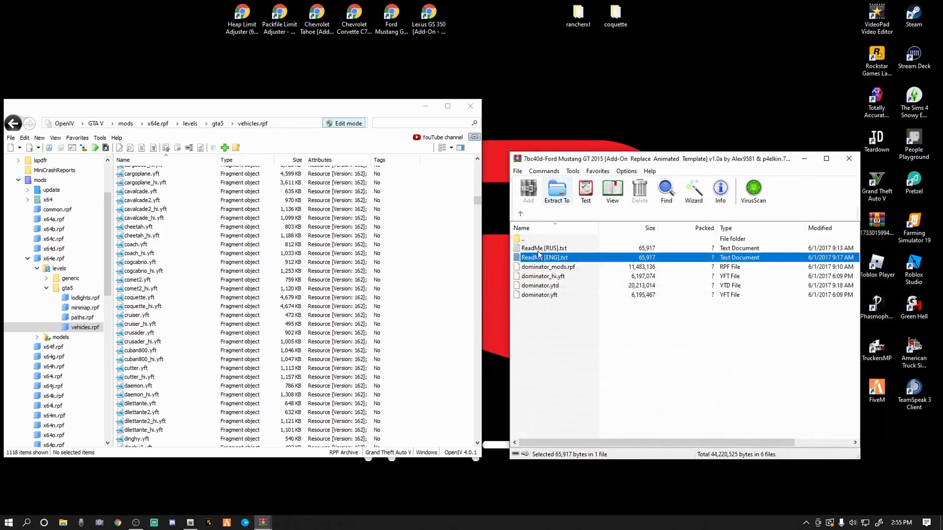
pyautogui.click(546, 323)
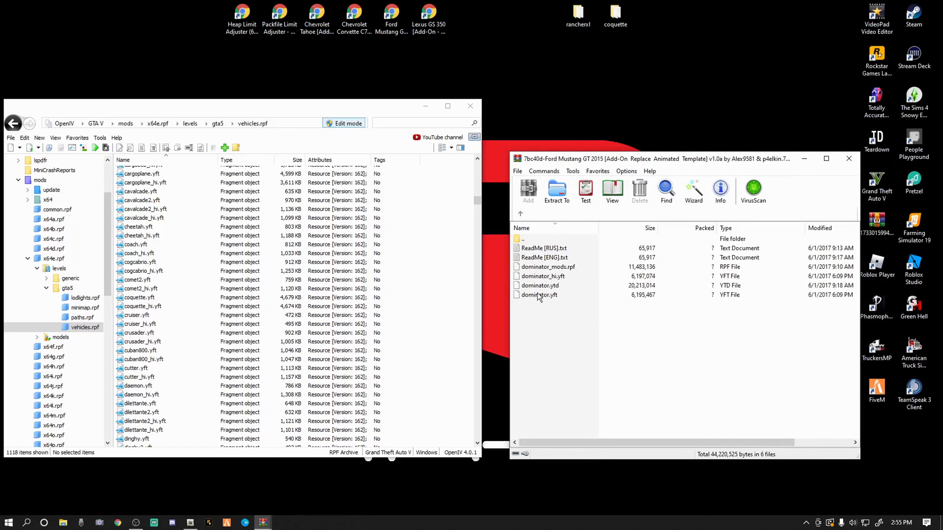
# Create a new desktop folder named dominator for the backup of the original files.
pyautogui.moveTo(539, 318); pyautogui.dragTo(535, 270)
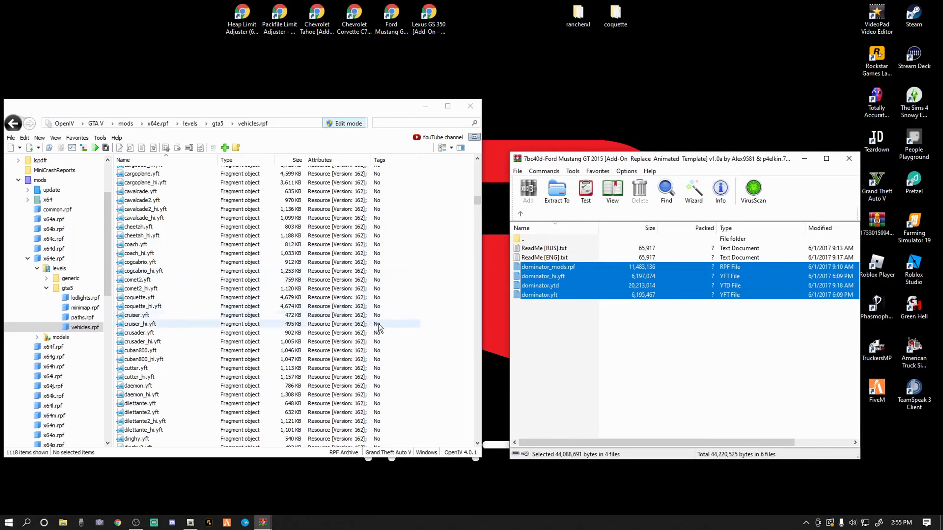
pyautogui.click(571, 346)
pyautogui.click(632, 68)
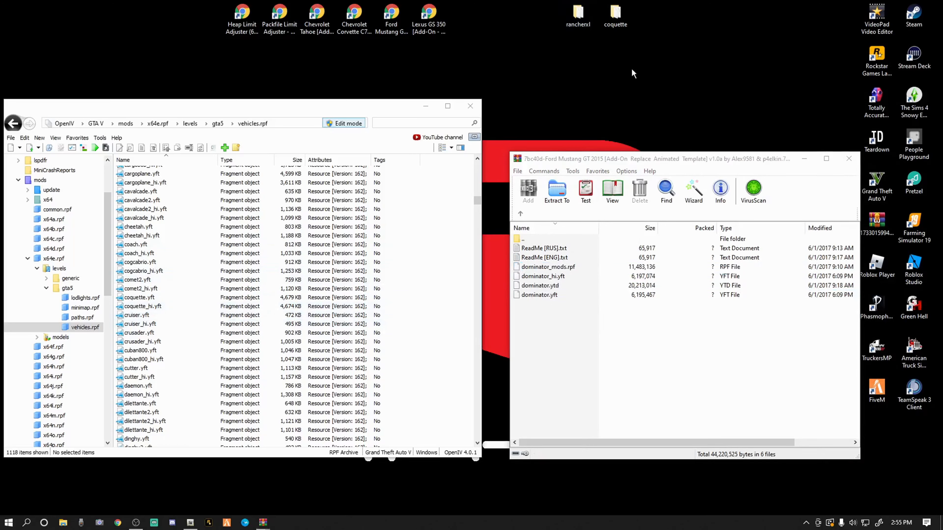
pyautogui.rightClick(631, 71)
pyautogui.moveTo(682, 164)
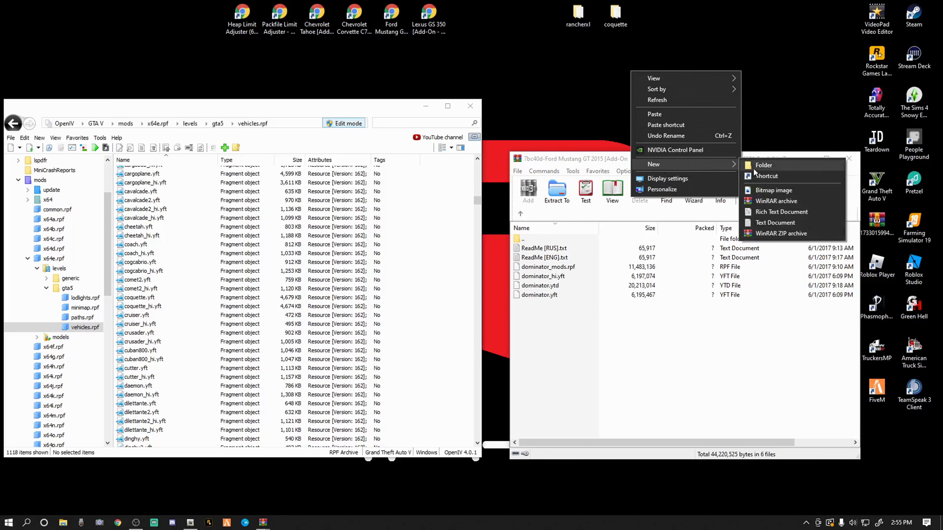
pyautogui.click(754, 166)
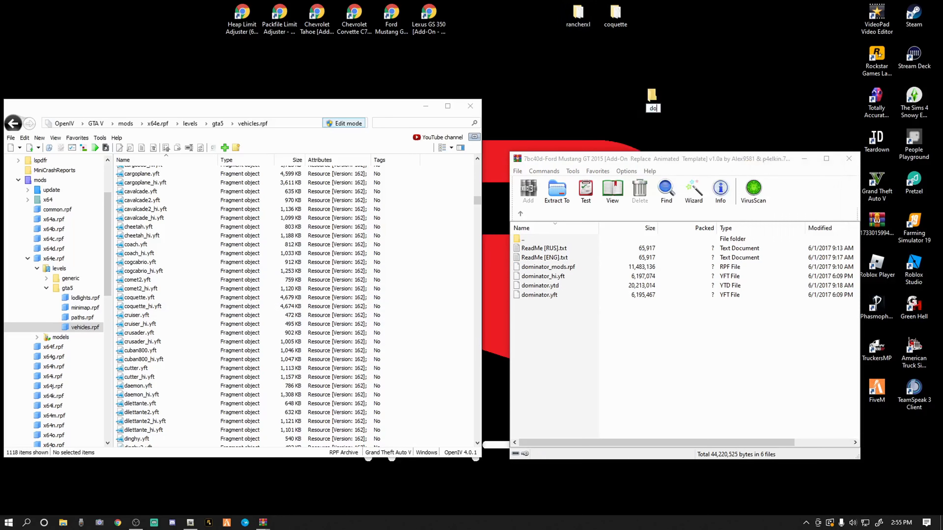
pyautogui.press('Return')
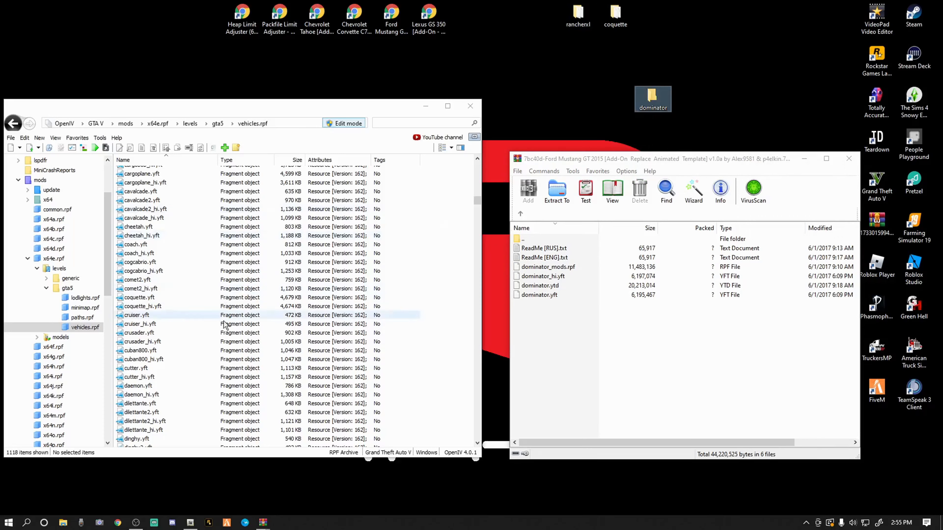
# Find the original dominator.yft in vehicles.rpf, inspect its model and close the model viewer.
pyautogui.scroll(-8, 209, 343)
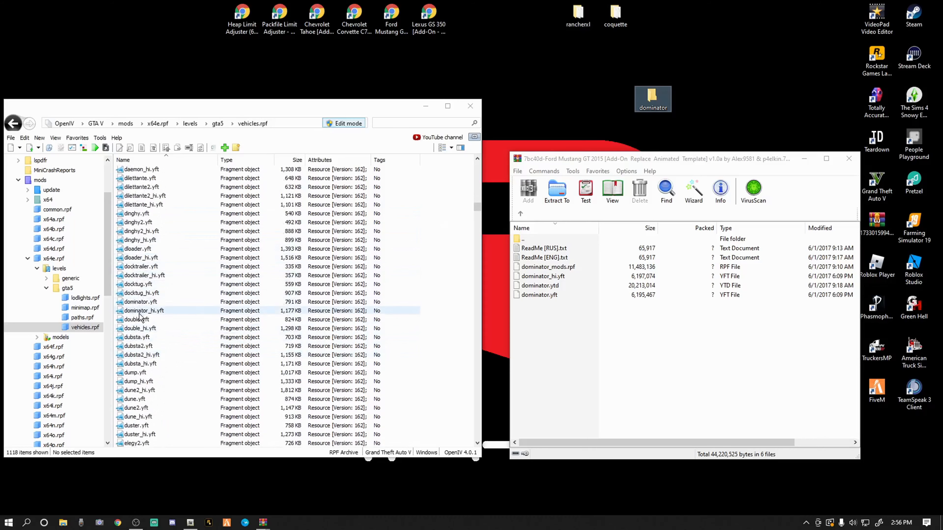
pyautogui.click(143, 303)
pyautogui.doubleClick(142, 302)
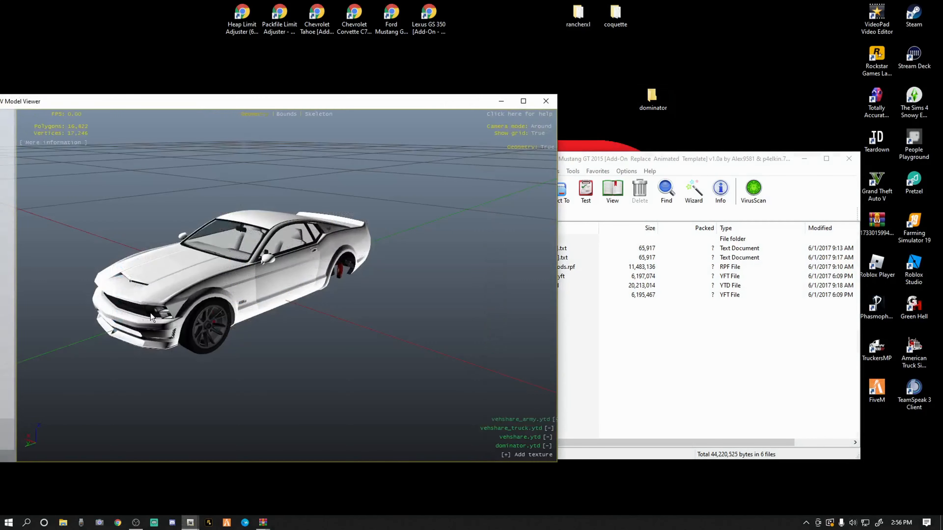
pyautogui.moveTo(151, 312); pyautogui.dragTo(260, 257)
pyautogui.click(546, 101)
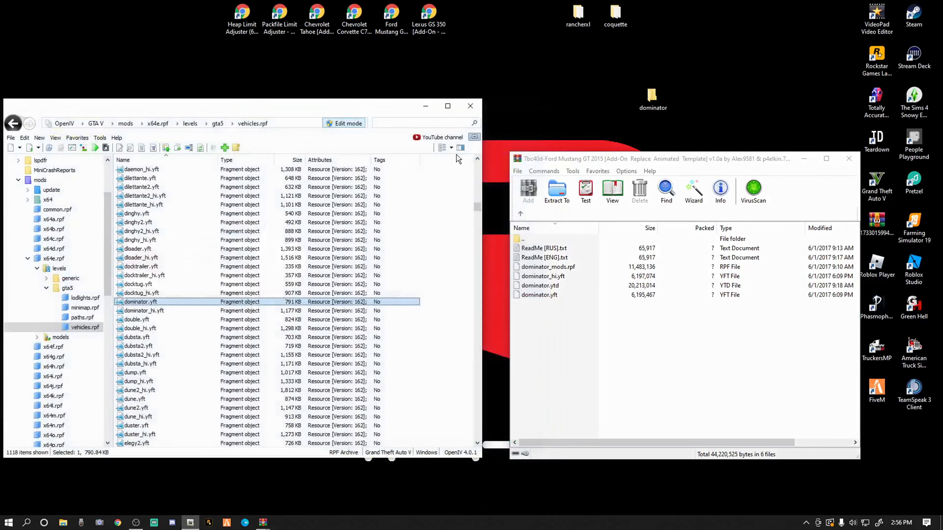
# Back up dominator.yft, dominator_hi.yft and dominator.ytd to the dominator folder and line that folder up beside the coquette folder.
pyautogui.keyDown('ctrl'); pyautogui.click(143, 311); pyautogui.keyUp('ctrl')
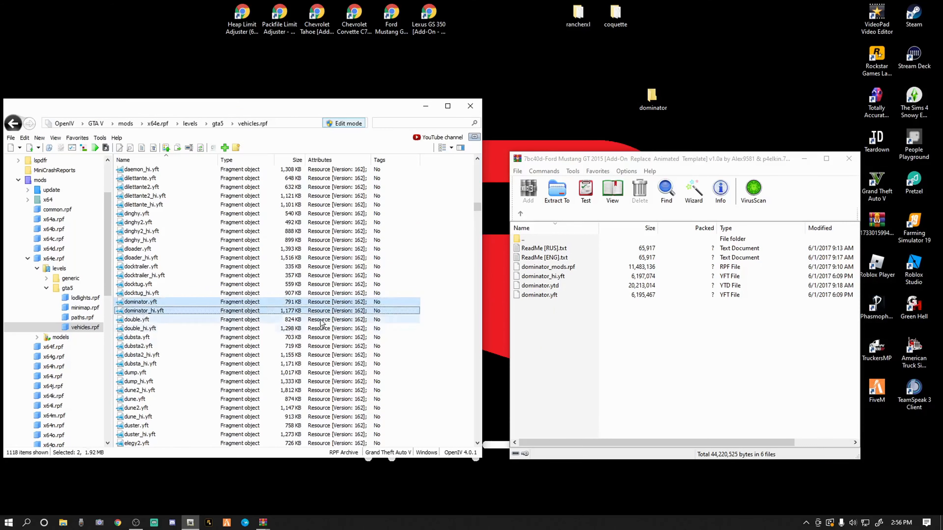
pyautogui.moveTo(478, 207); pyautogui.dragTo(487, 345)
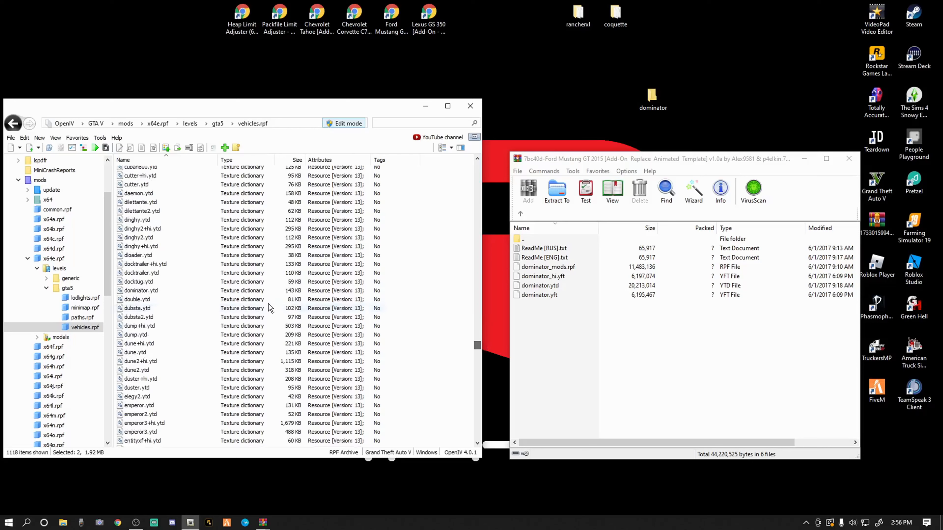
pyautogui.click(151, 292)
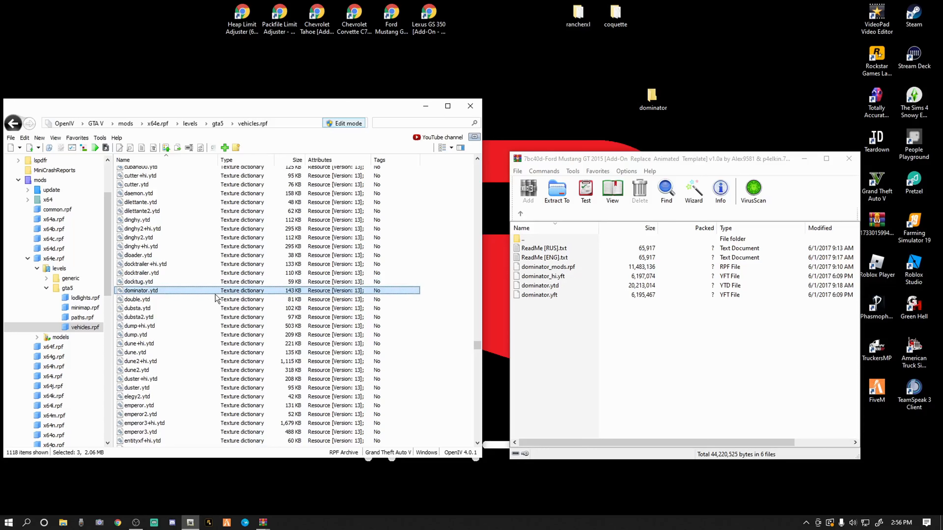
pyautogui.moveTo(215, 294); pyautogui.dragTo(651, 26)
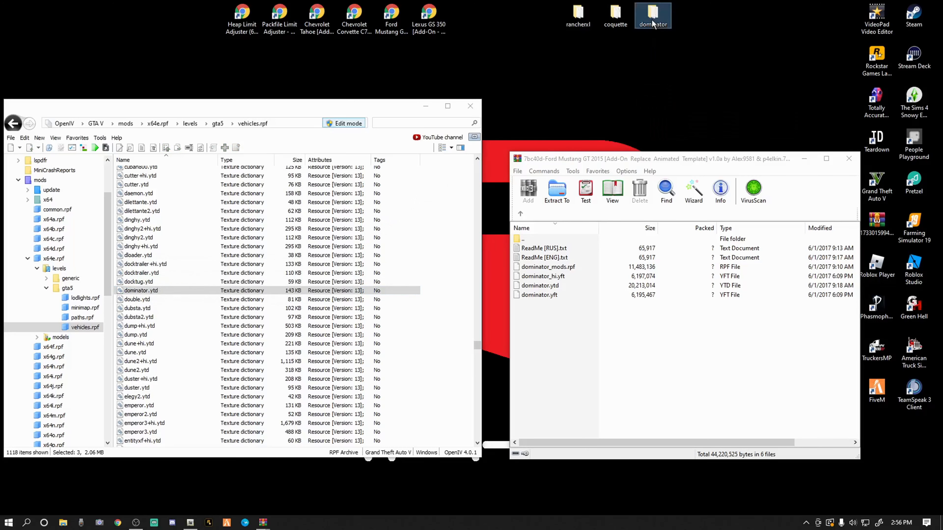
pyautogui.click(591, 14)
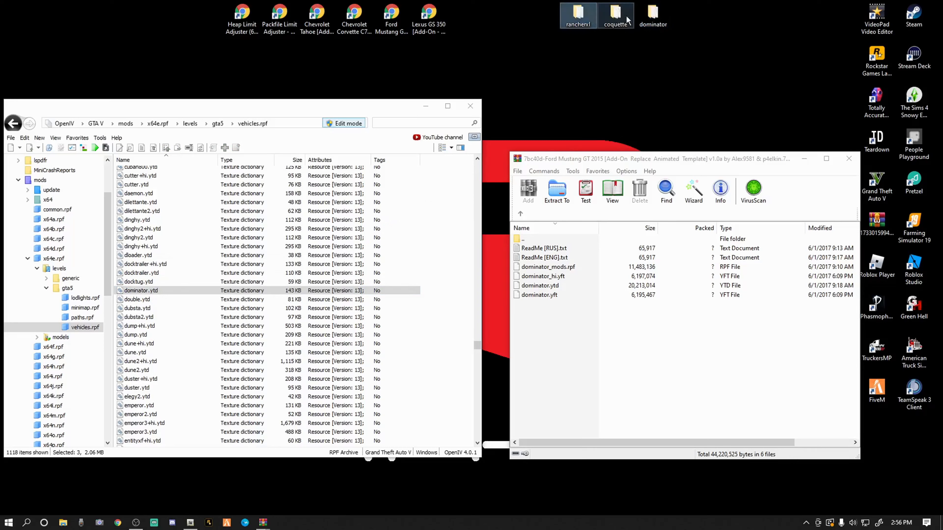
pyautogui.click(654, 101)
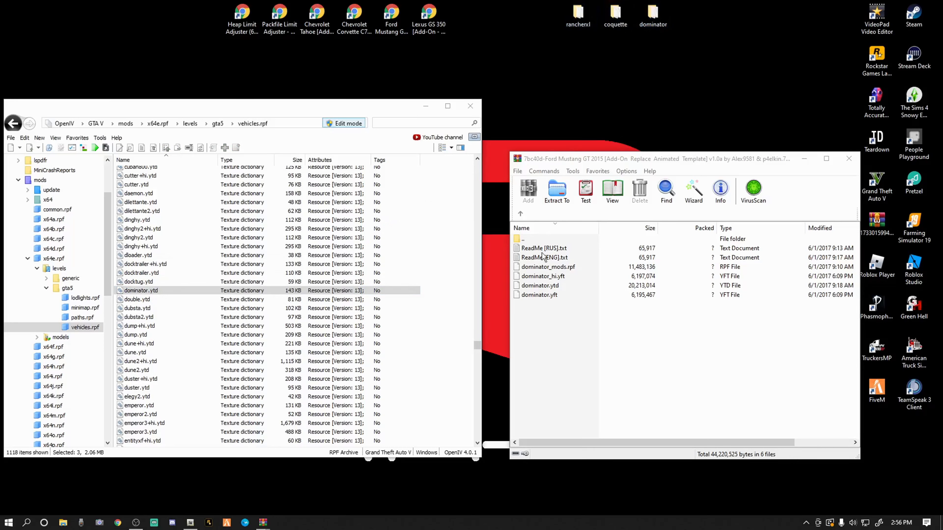
# Replace the dominator files in vehicles.rpf with dominator_hi.yft, dominator.ytd and dominator.yft from the Ford Mustang archive.
pyautogui.click(452, 313)
pyautogui.click(538, 313)
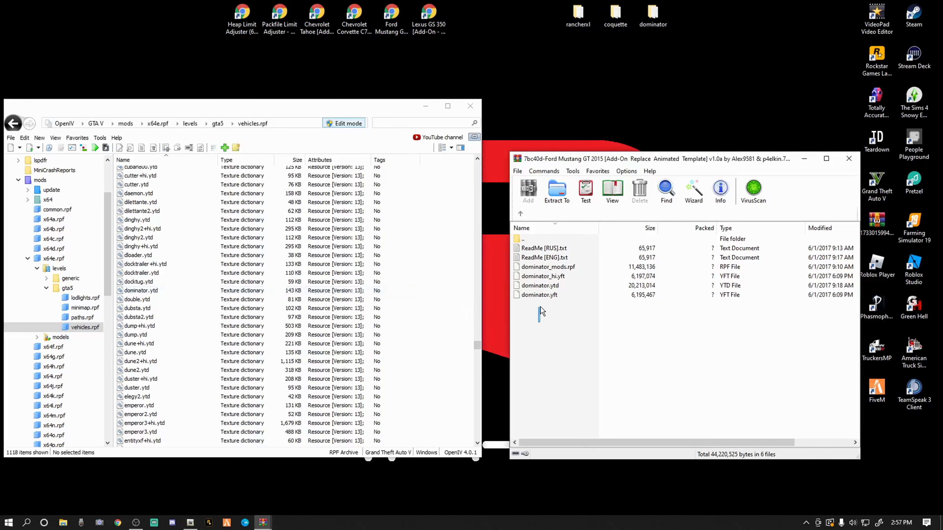
pyautogui.moveTo(540, 307); pyautogui.dragTo(542, 277)
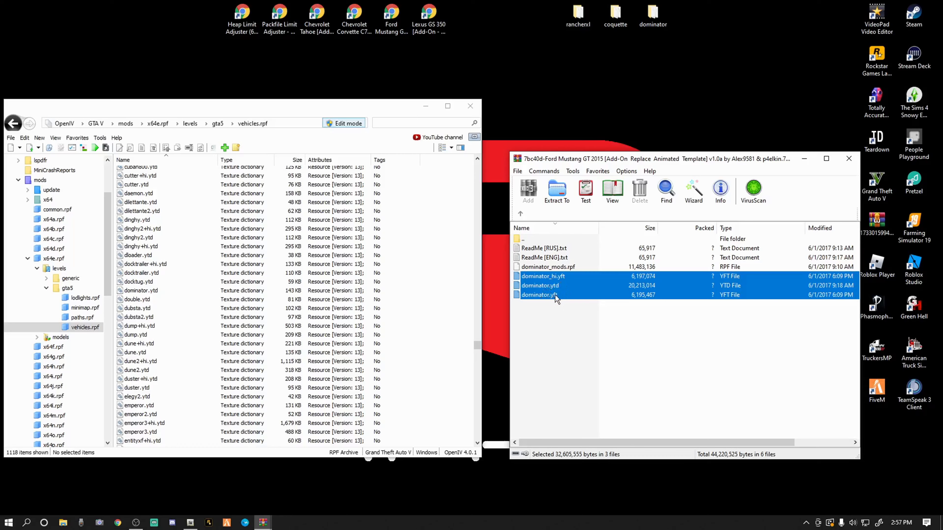
pyautogui.moveTo(541, 295); pyautogui.dragTo(448, 322)
pyautogui.click(551, 353)
# Inspect the replaced dominator.yft model from front and rear, and close the model viewer.
pyautogui.moveTo(477, 347); pyautogui.dragTo(476, 207)
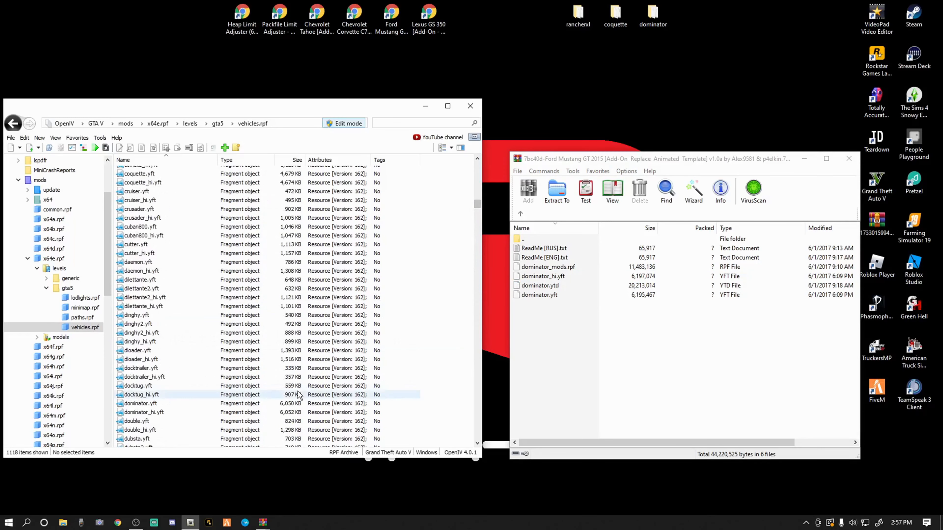
pyautogui.click(151, 404)
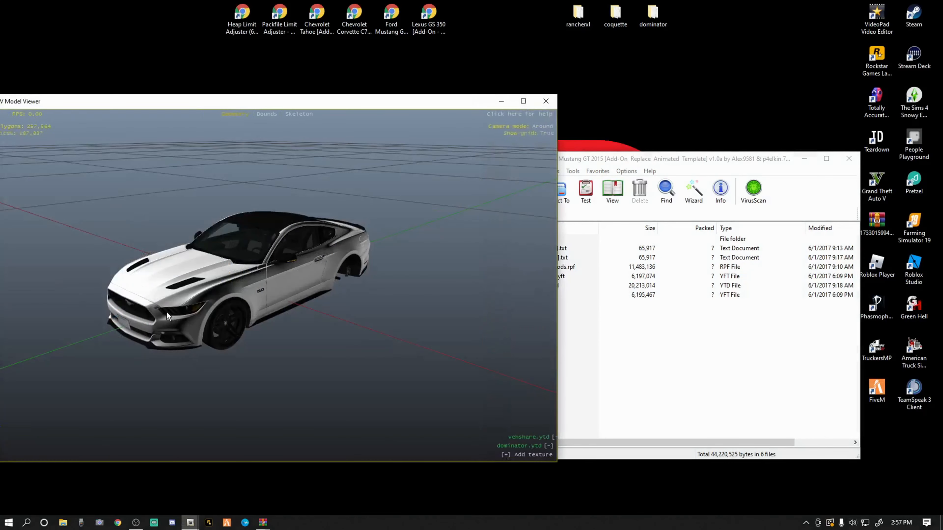
pyautogui.moveTo(192, 353); pyautogui.dragTo(299, 296)
pyautogui.scroll(5, 232, 312)
pyautogui.scroll(-7, 299, 296)
pyautogui.moveTo(213, 294); pyautogui.dragTo(243, 284)
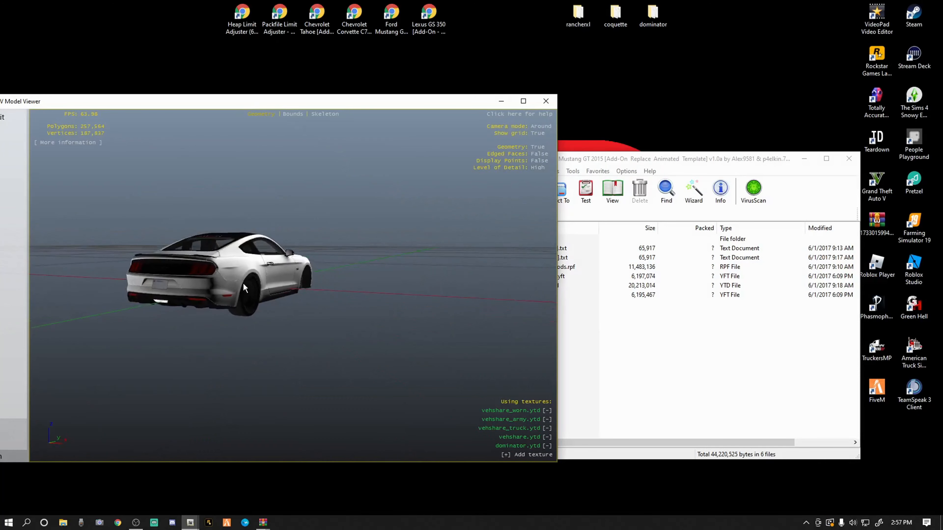
pyautogui.click(546, 101)
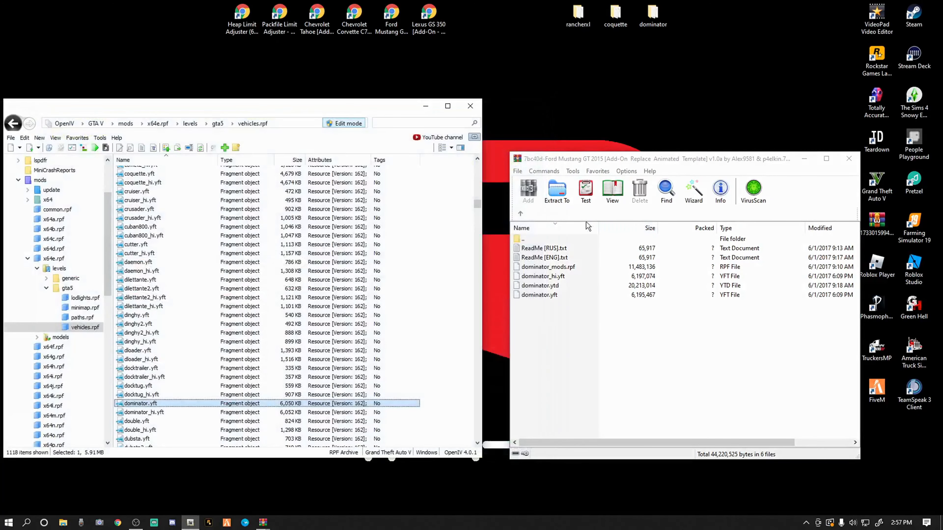
# Close the Ford Mustang archive, place the Lexus GS 350 archive beside OpenIV and open its Lexus_GS_350_by_SCRAT folder.
pyautogui.click(849, 158)
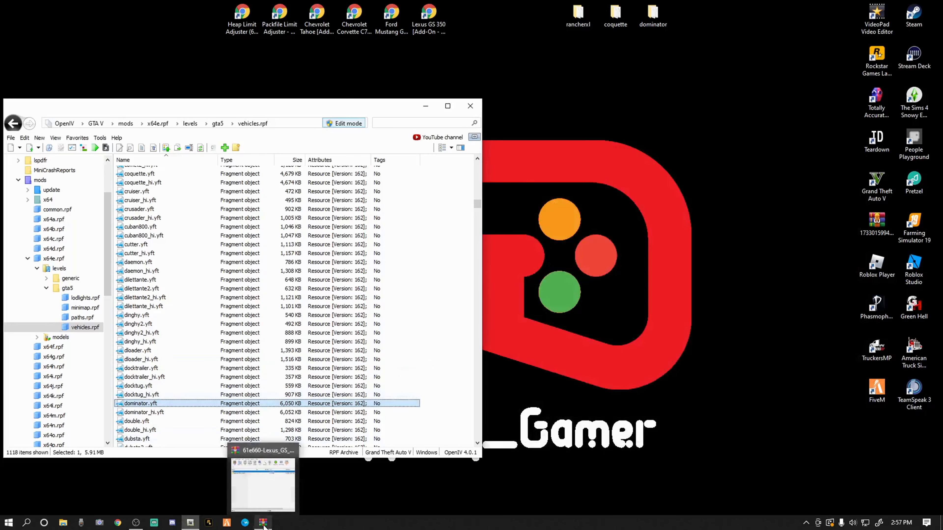
pyautogui.click(263, 507)
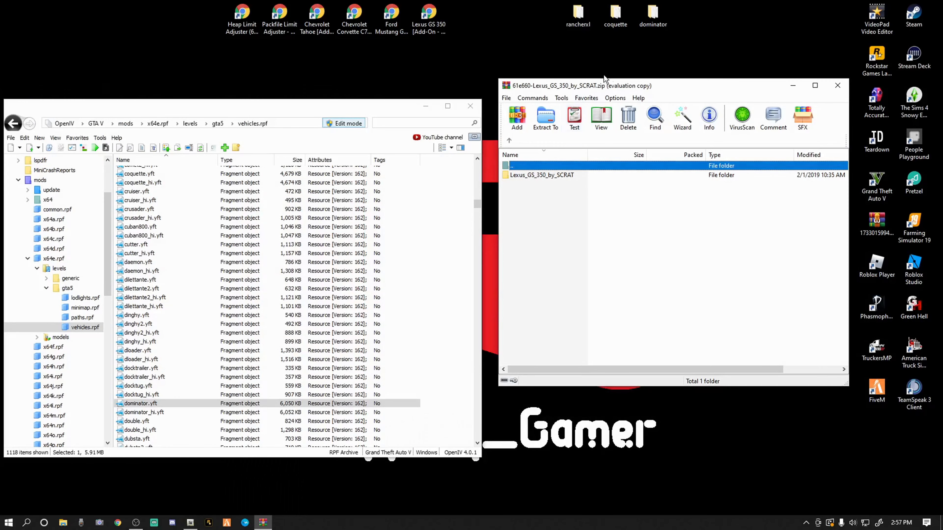
pyautogui.moveTo(643, 89); pyautogui.dragTo(633, 139)
pyautogui.click(467, 326)
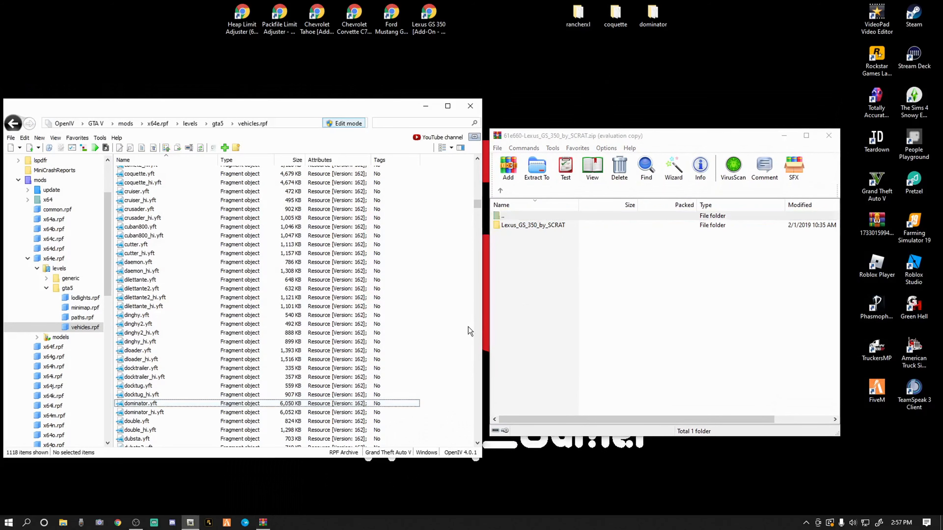
pyautogui.doubleClick(524, 226)
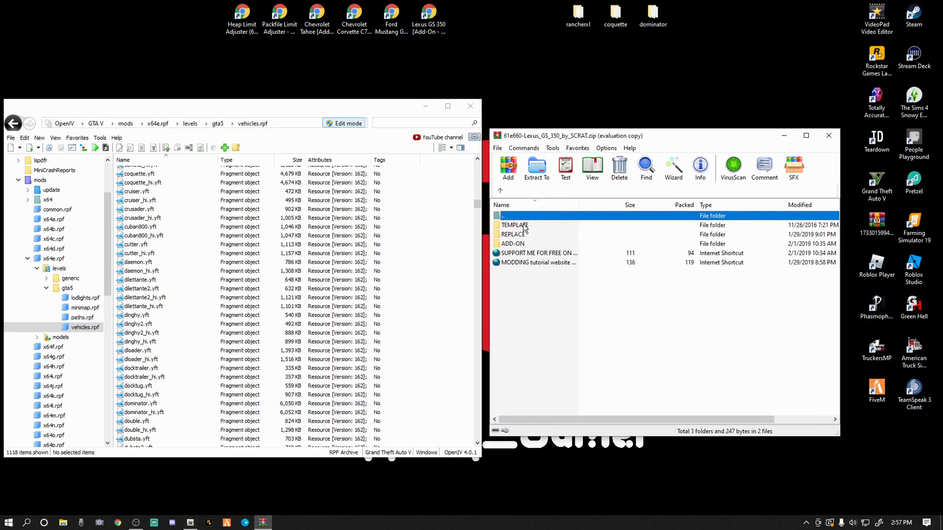